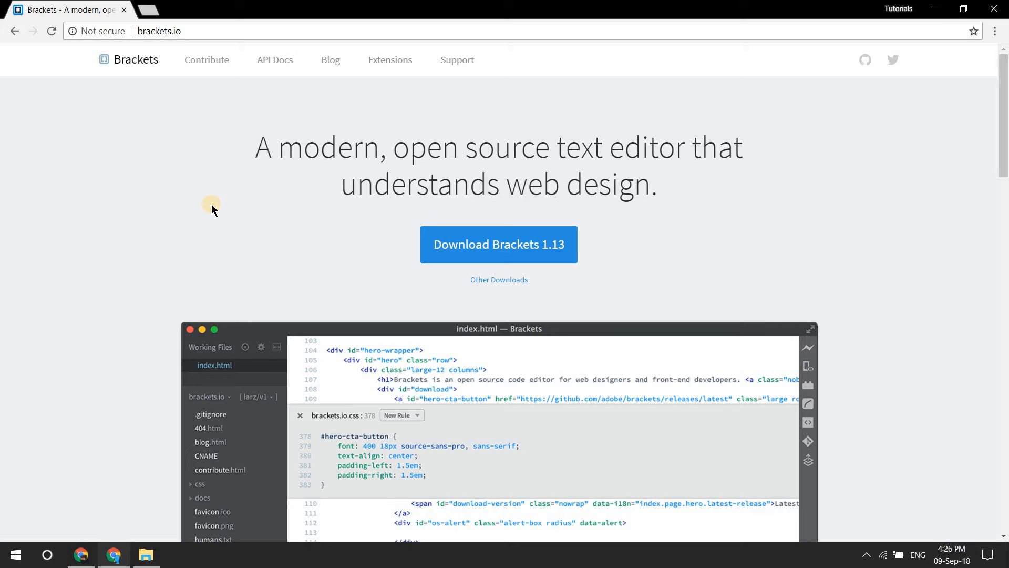
click(195, 33)
click(235, 30)
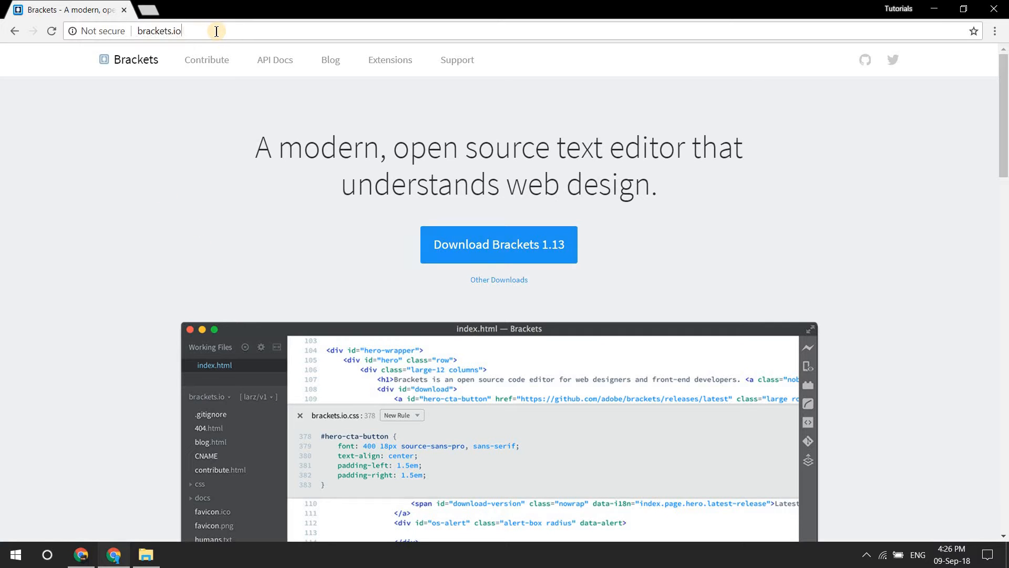
double_click(138, 31)
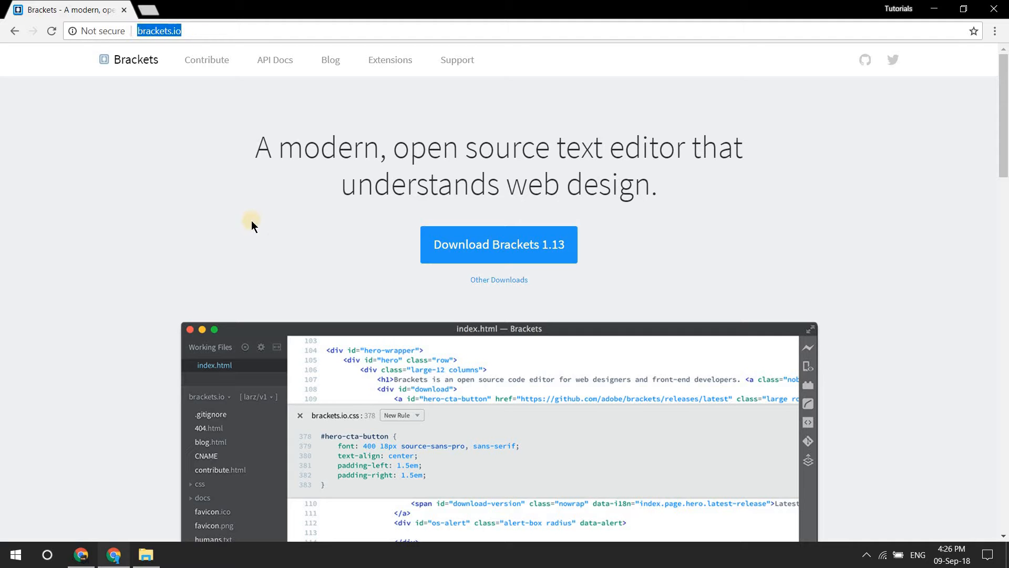
click(197, 211)
scroll(374, 291, down, 10)
scroll(342, 295, up, 10)
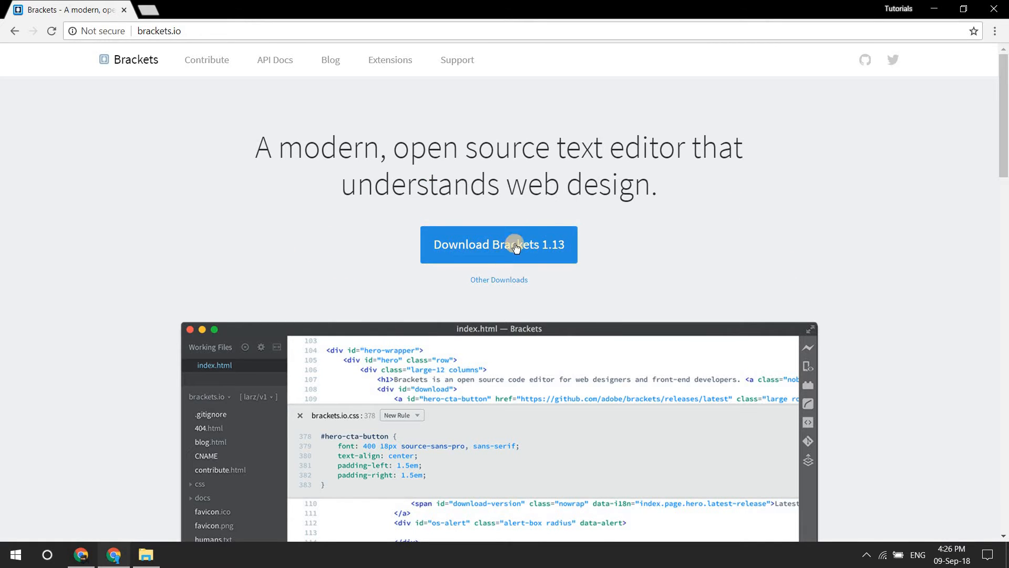
Step: Open the Downloads folder and launch the Brackets.Release.1.13 installer
click(16, 555)
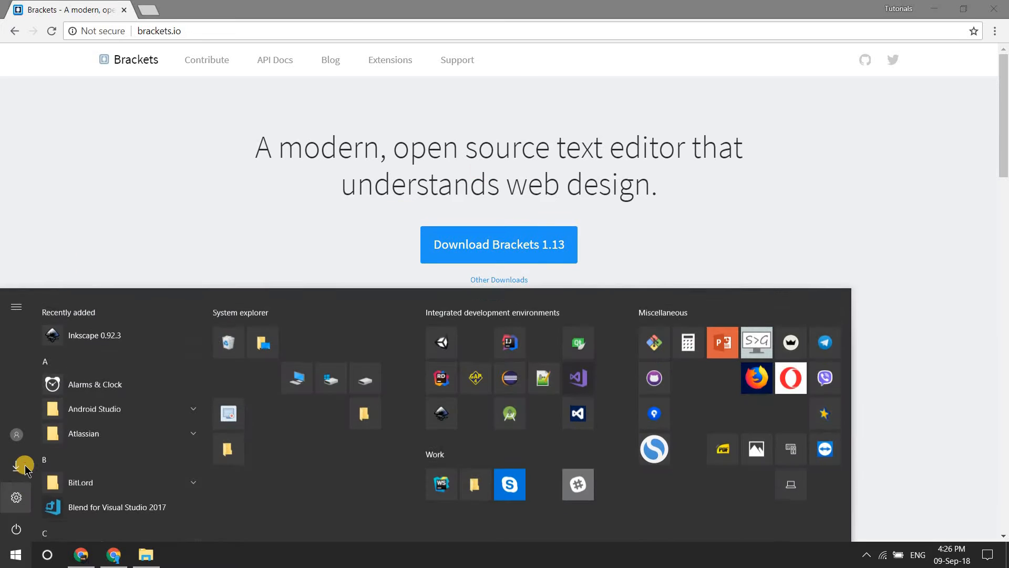
click(16, 462)
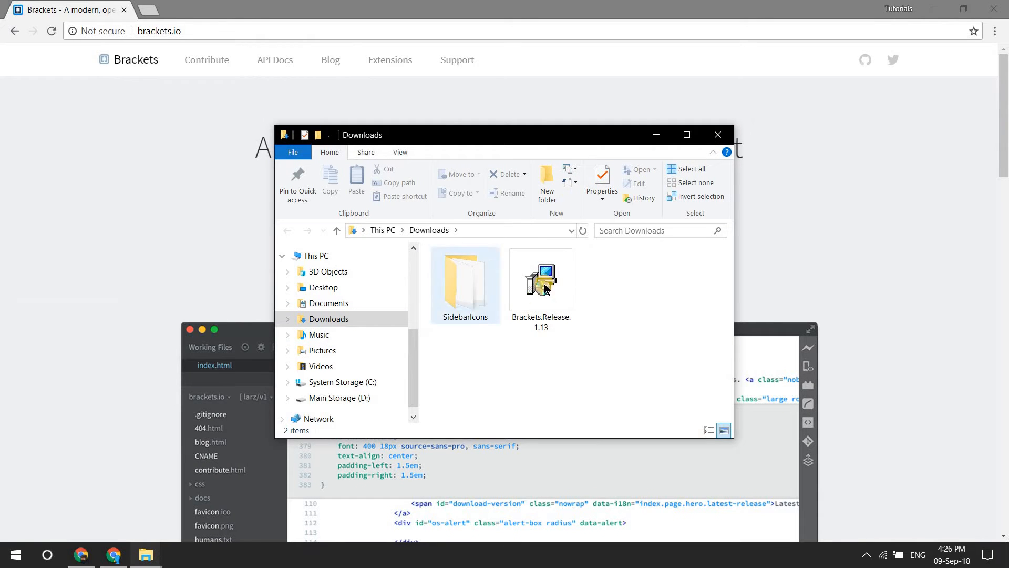
click(530, 304)
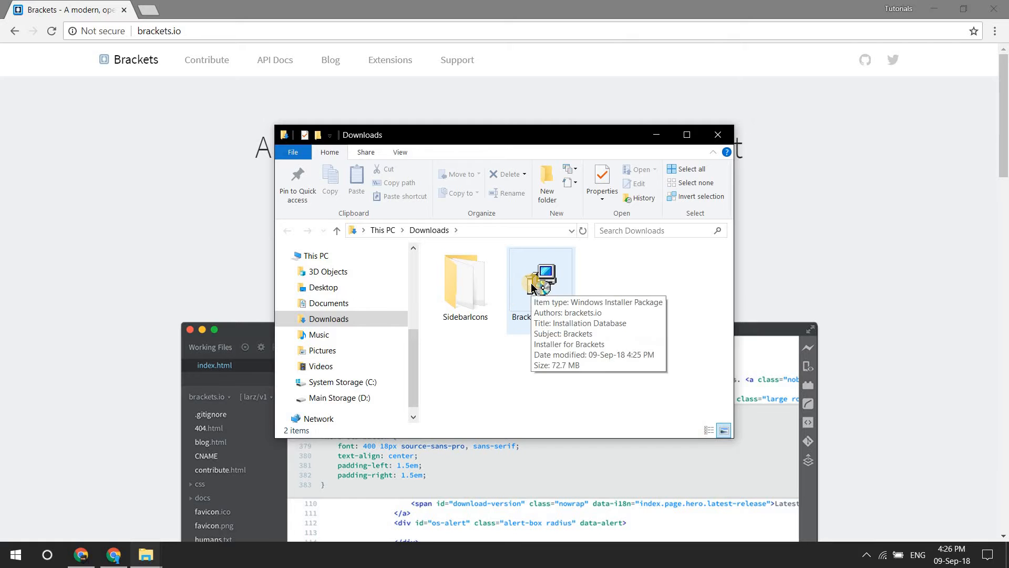
double_click(532, 288)
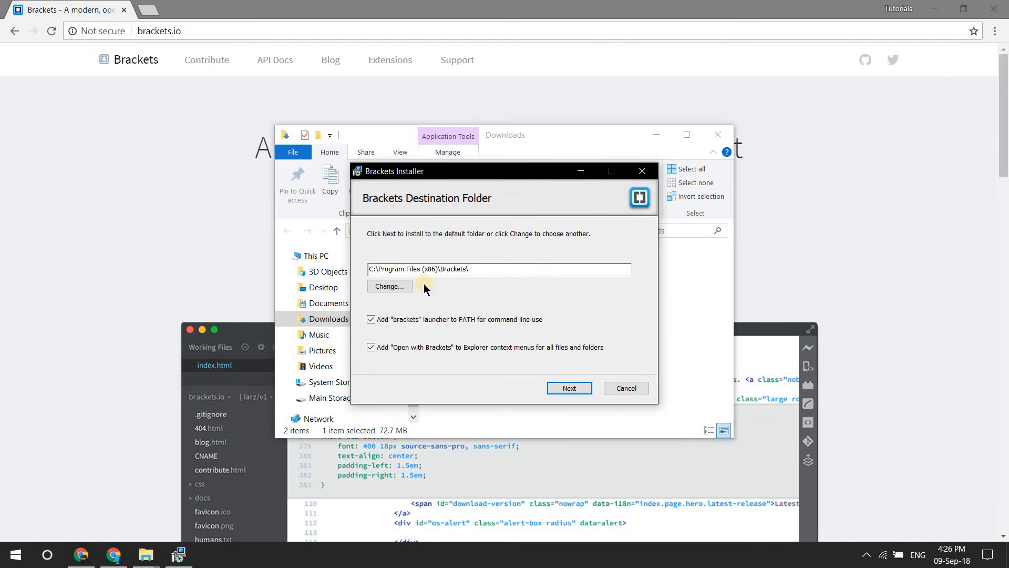
Step: Change the installer's destination folder to D:\Installations\Brackets
click(377, 288)
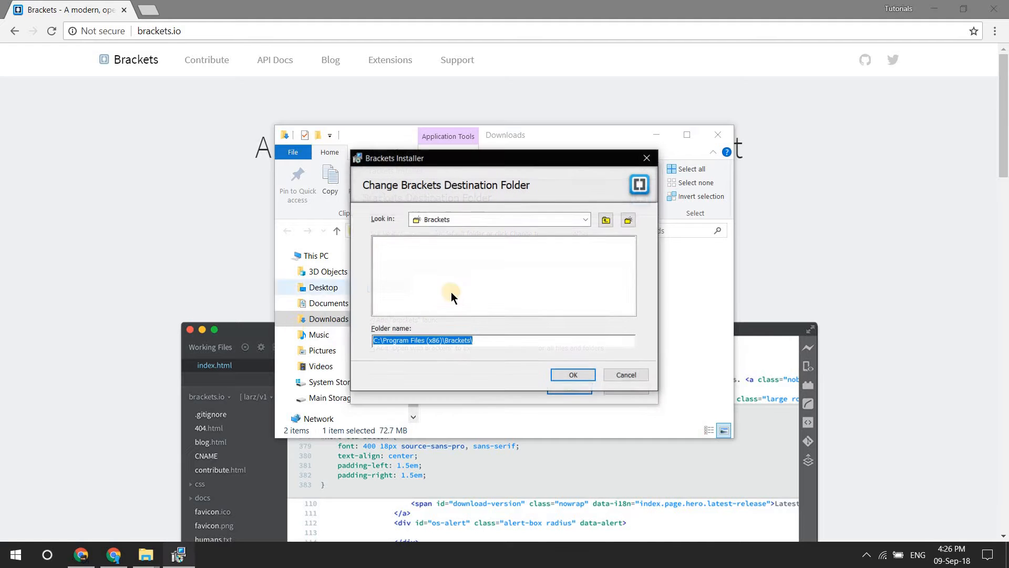
click(549, 221)
click(459, 260)
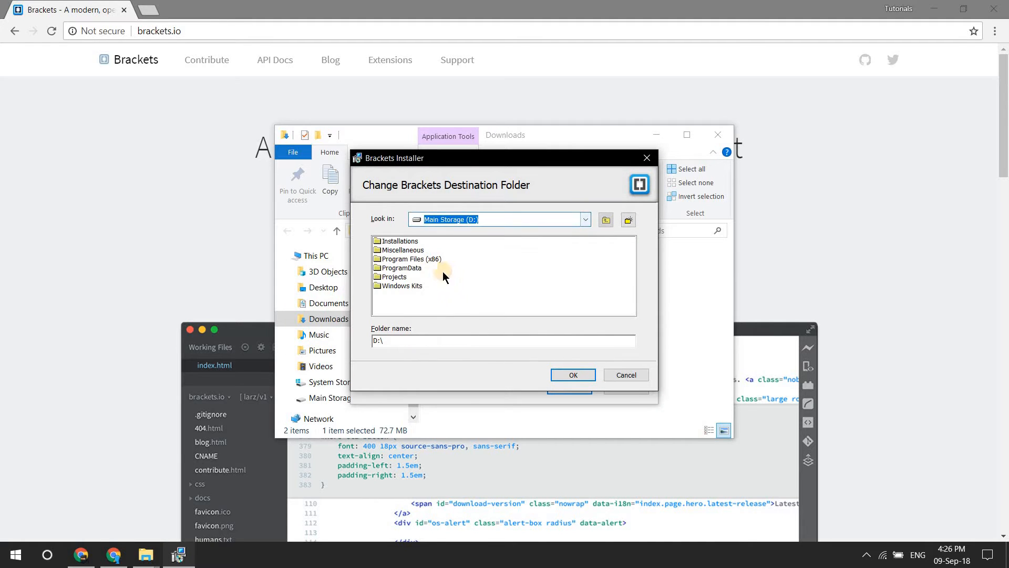
click(408, 242)
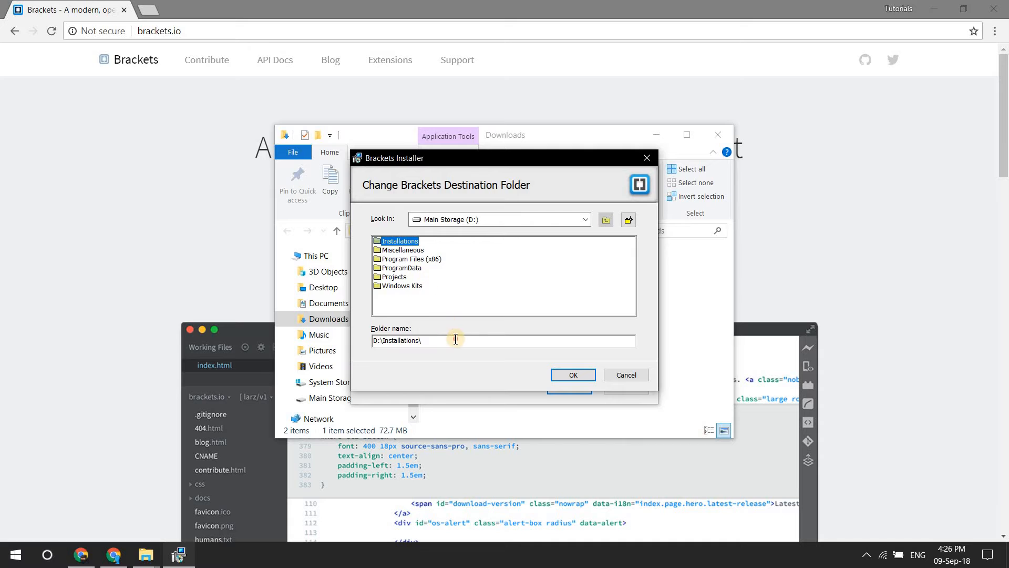
click(488, 340)
drag(483, 159, 459, 129)
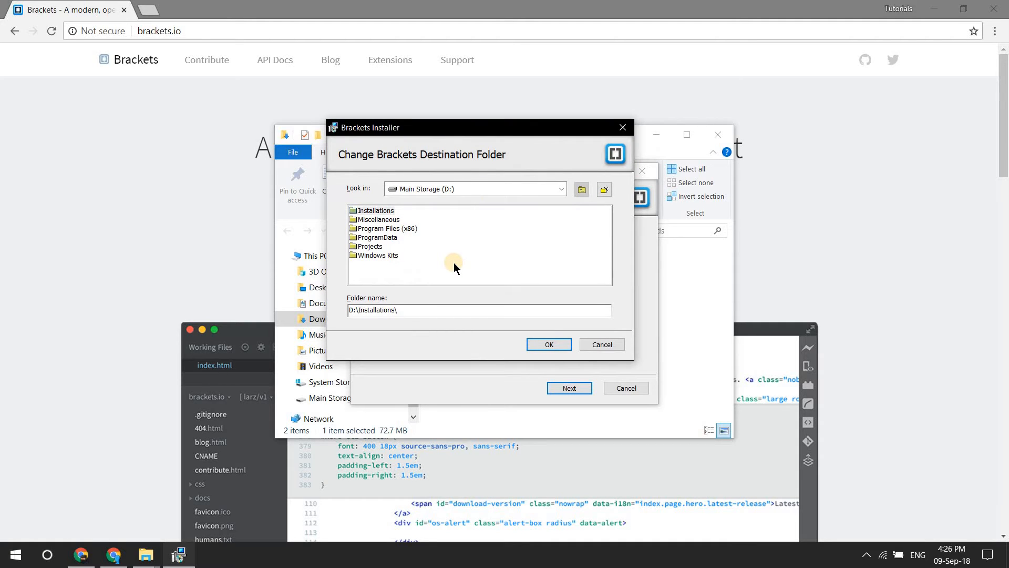
text(Brackets)
click(550, 349)
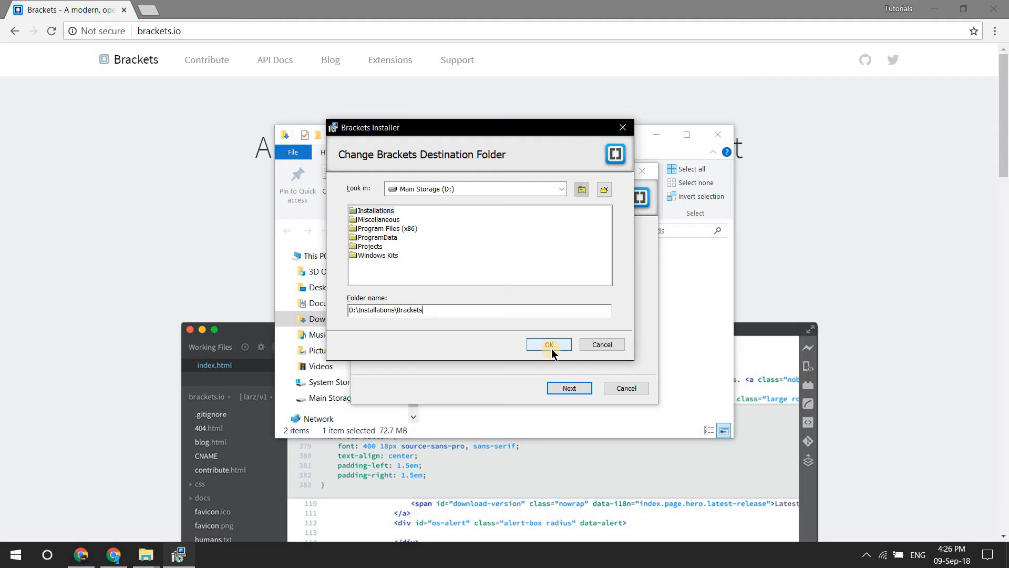
click(551, 351)
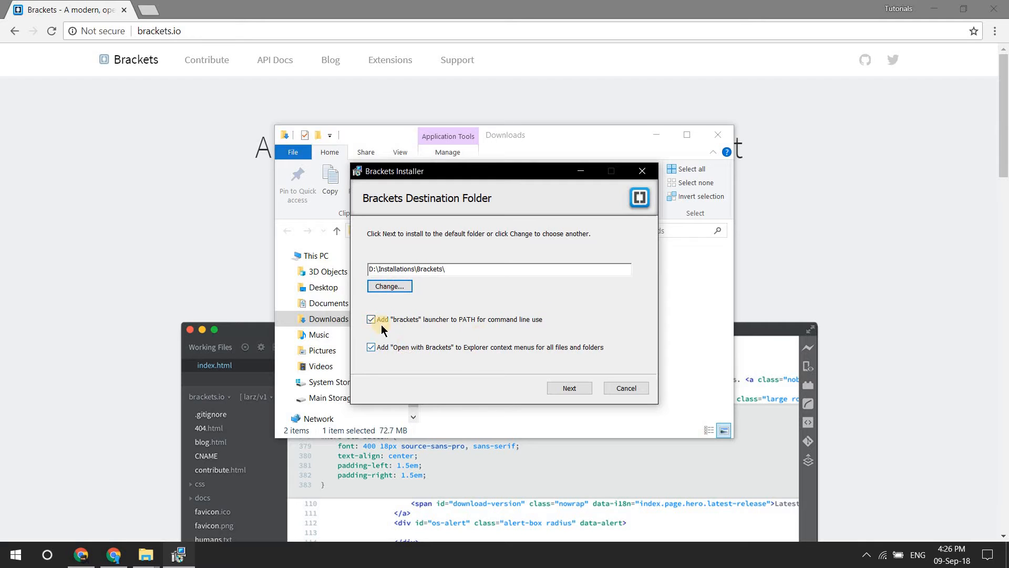
Step: Install Brackets with the PATH launcher and Explorer context menu options kept enabled, and finish the installer
click(571, 387)
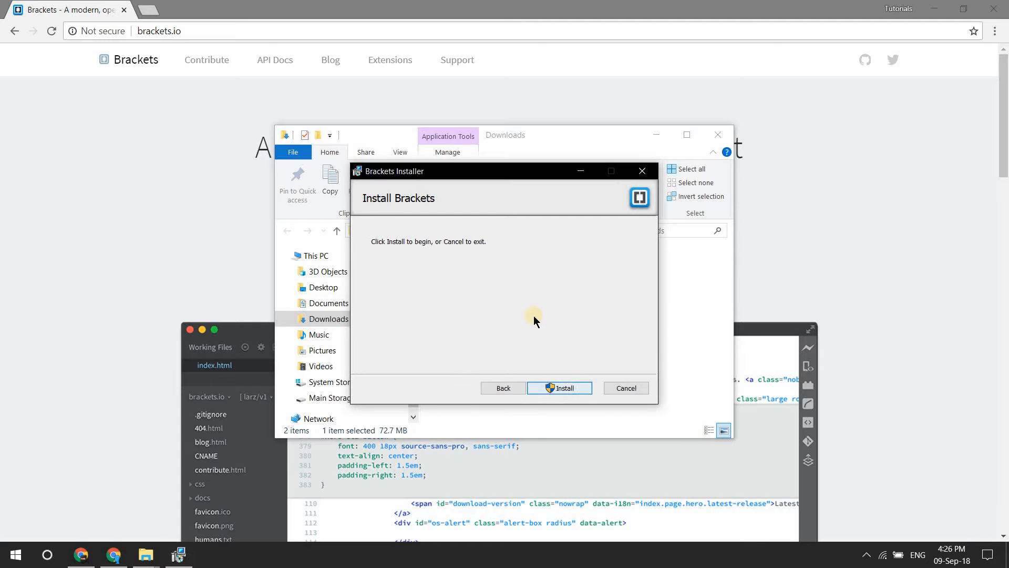
click(564, 387)
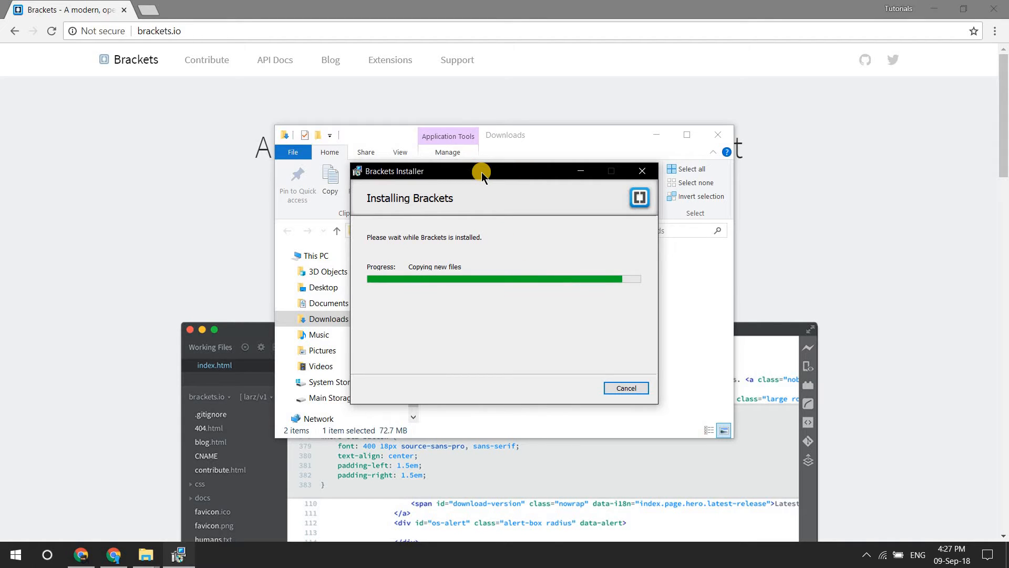
drag(478, 175, 353, 172)
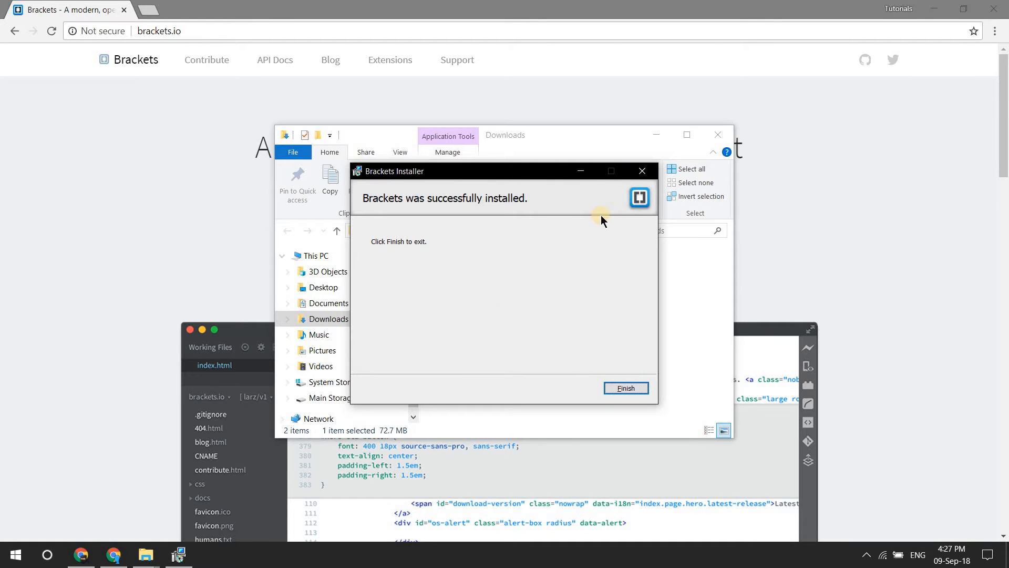
drag(504, 172, 464, 148)
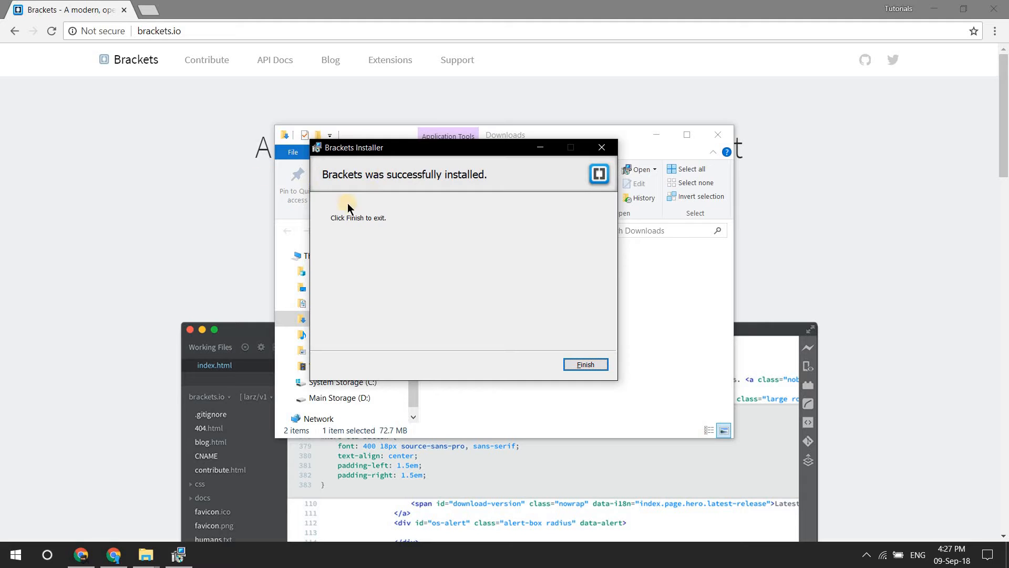
click(584, 365)
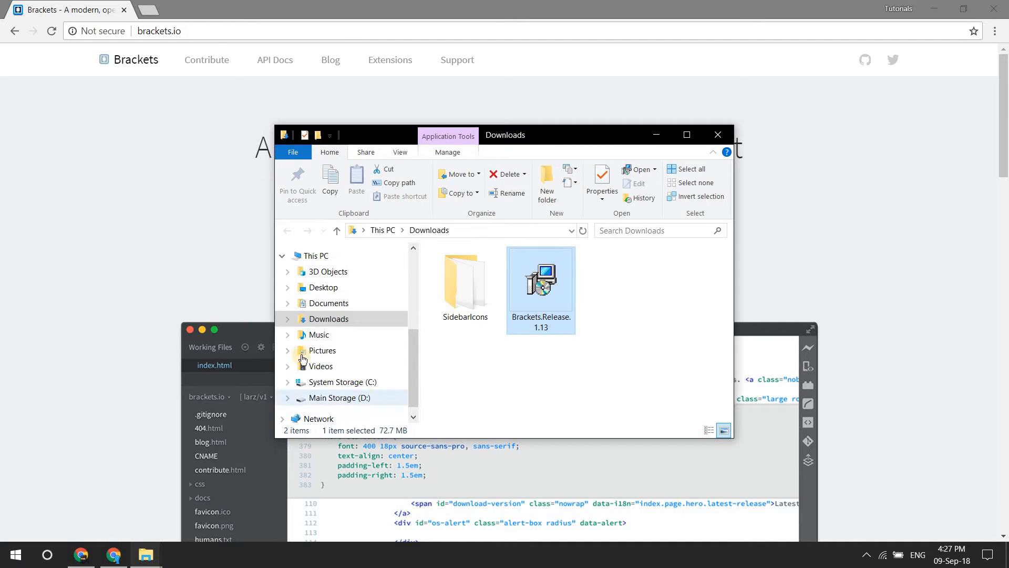
Step: Pin the newly installed Brackets app to Start
click(16, 555)
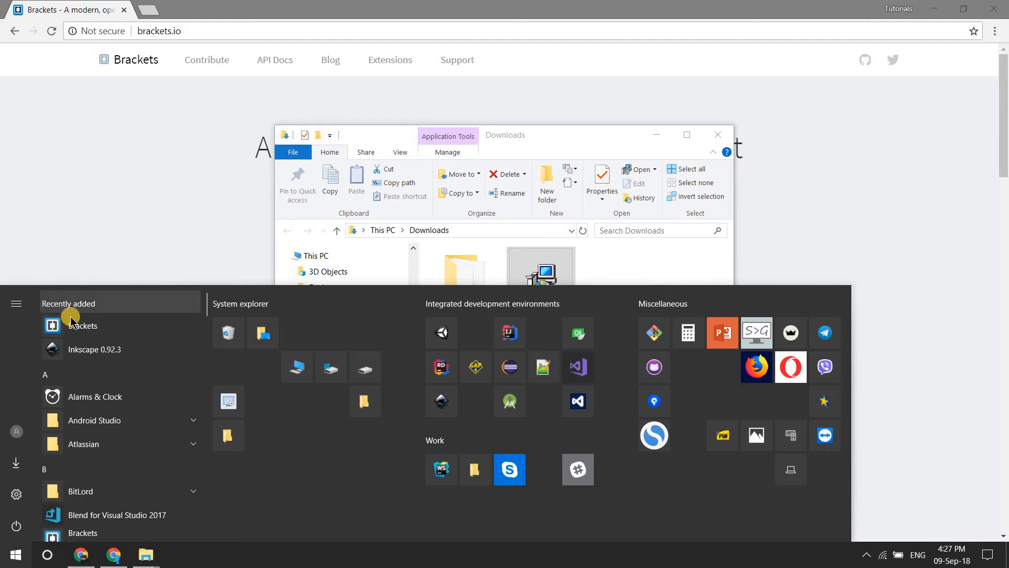
click(17, 565)
click(16, 565)
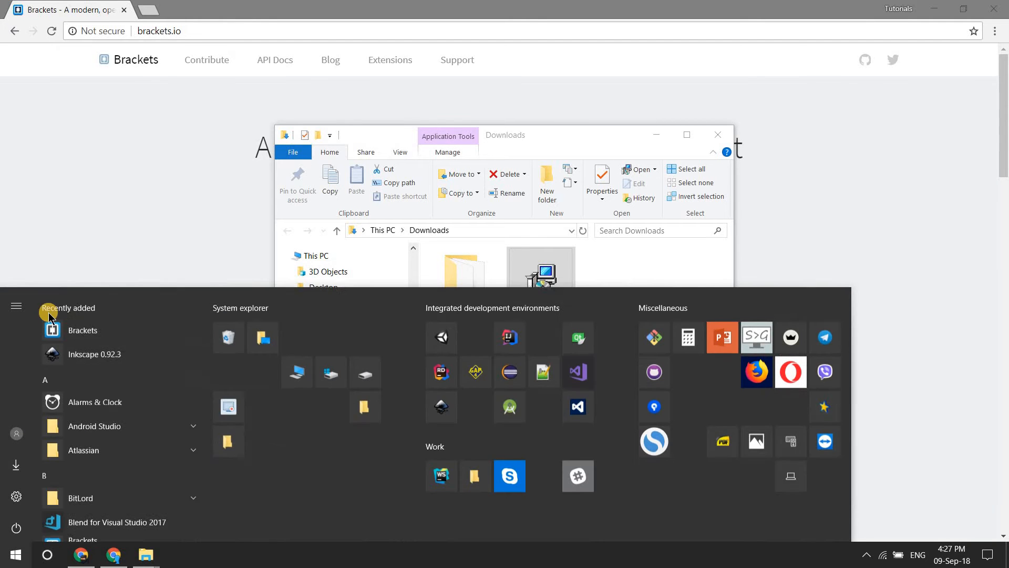
right_click(89, 327)
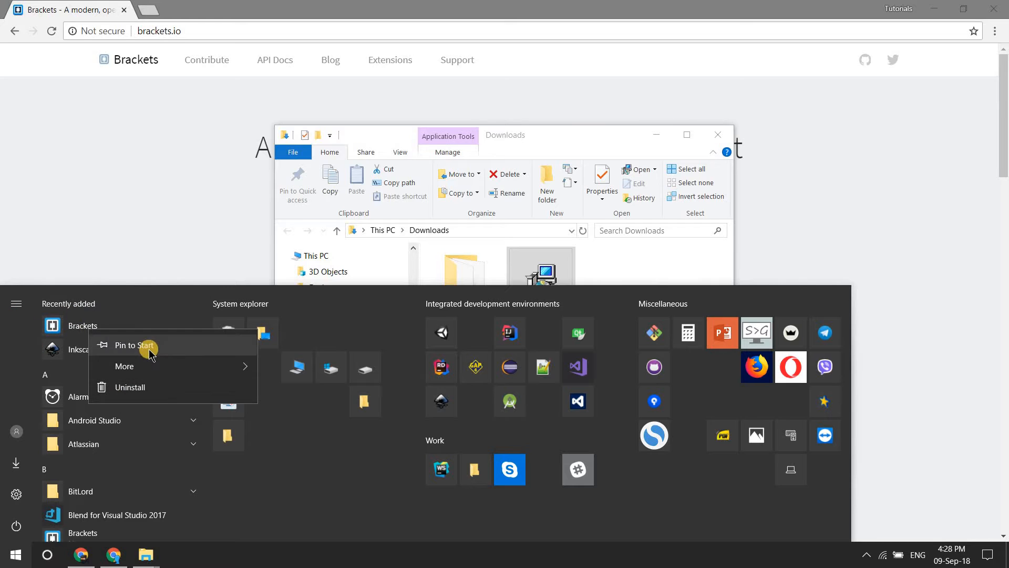
click(149, 352)
Step: Shrink the Brackets tile to the smallest size and move it into the Integrated development environments group
right_click(243, 513)
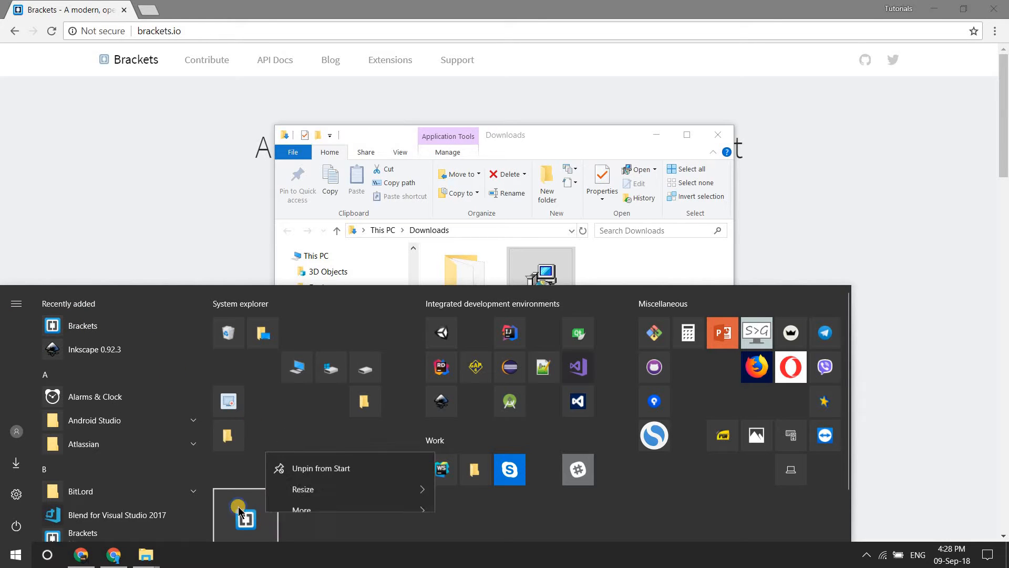
mouse_move(297, 456)
click(566, 455)
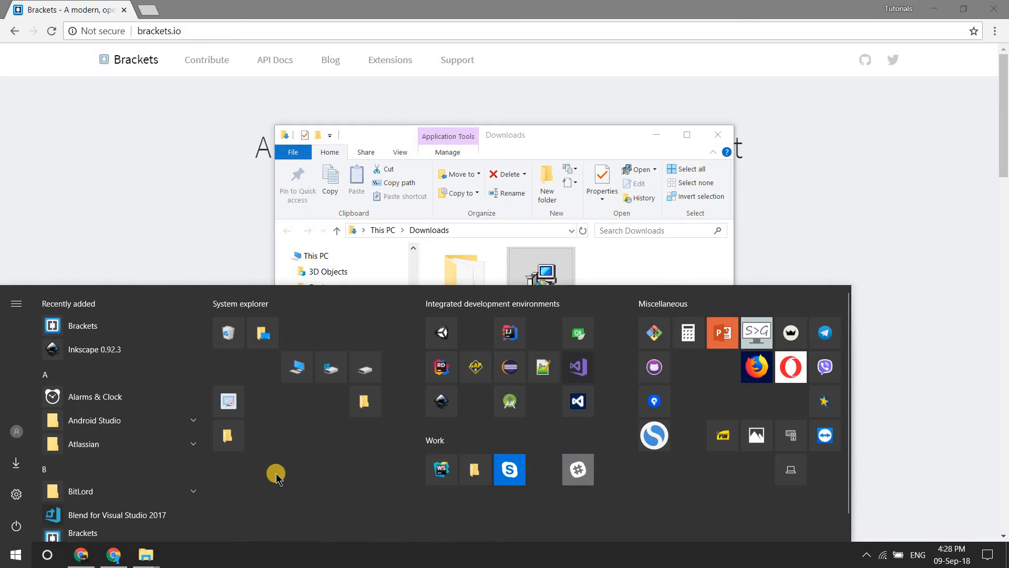
drag(228, 503, 481, 370)
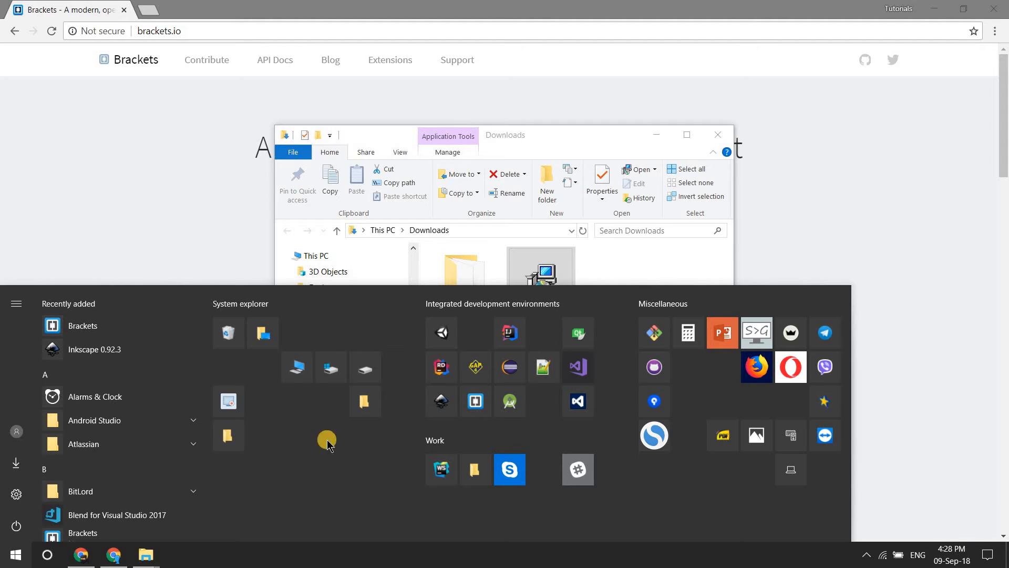
Step: Launch Brackets from its Start tile and close the open Downloads and Tutorial folder windows
click(475, 401)
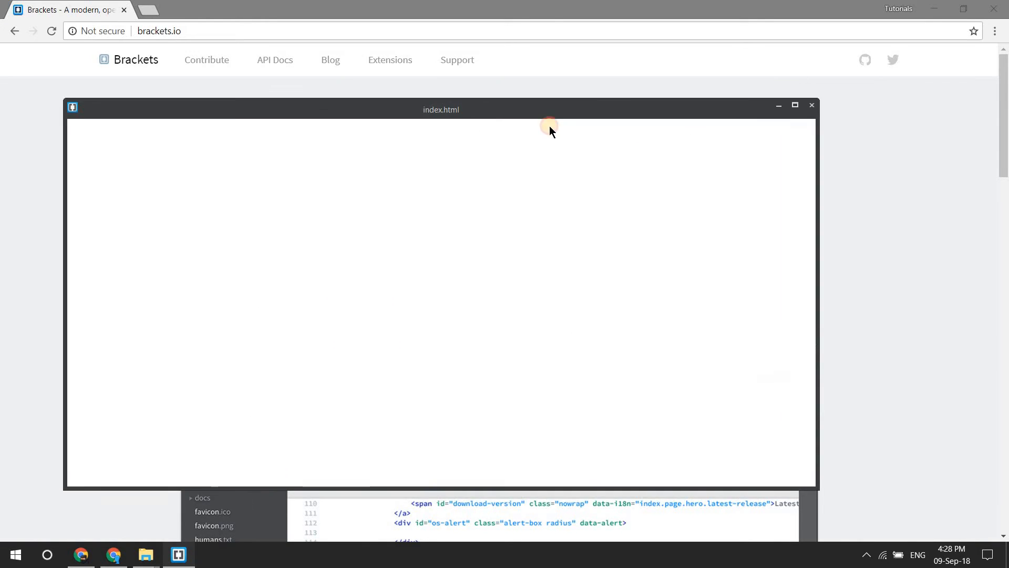
click(795, 108)
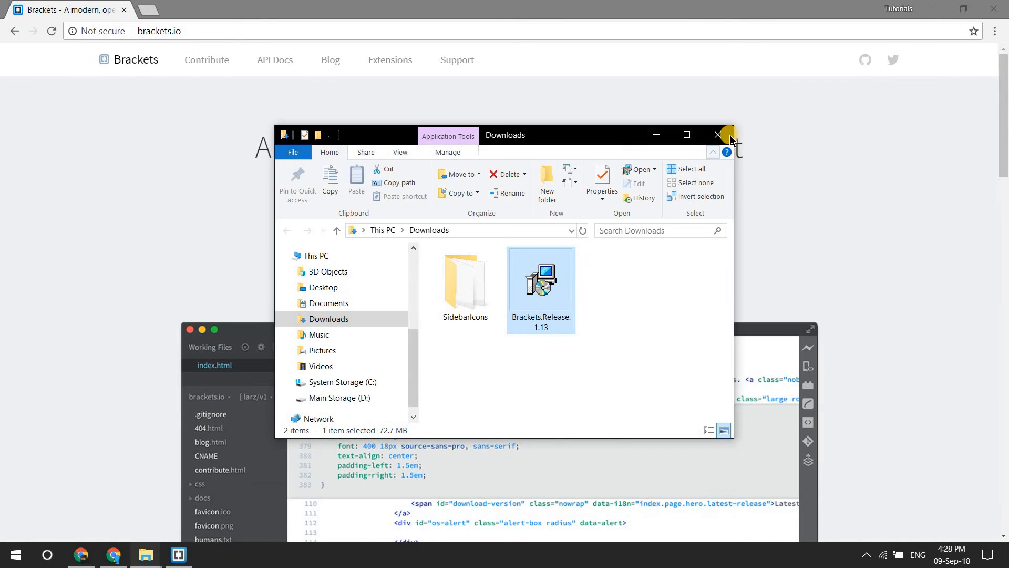
click(729, 134)
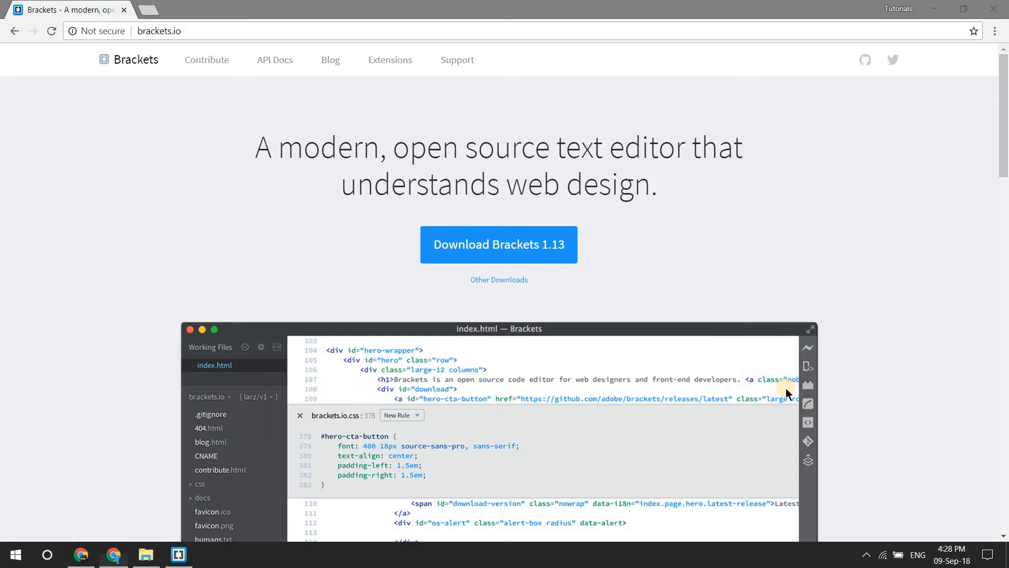
click(187, 560)
click(151, 557)
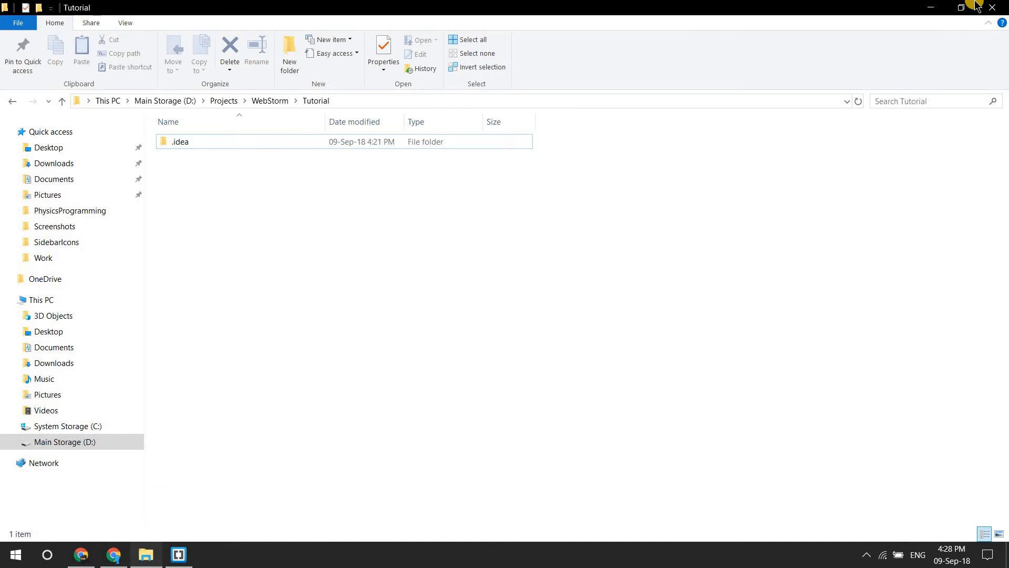
click(992, 8)
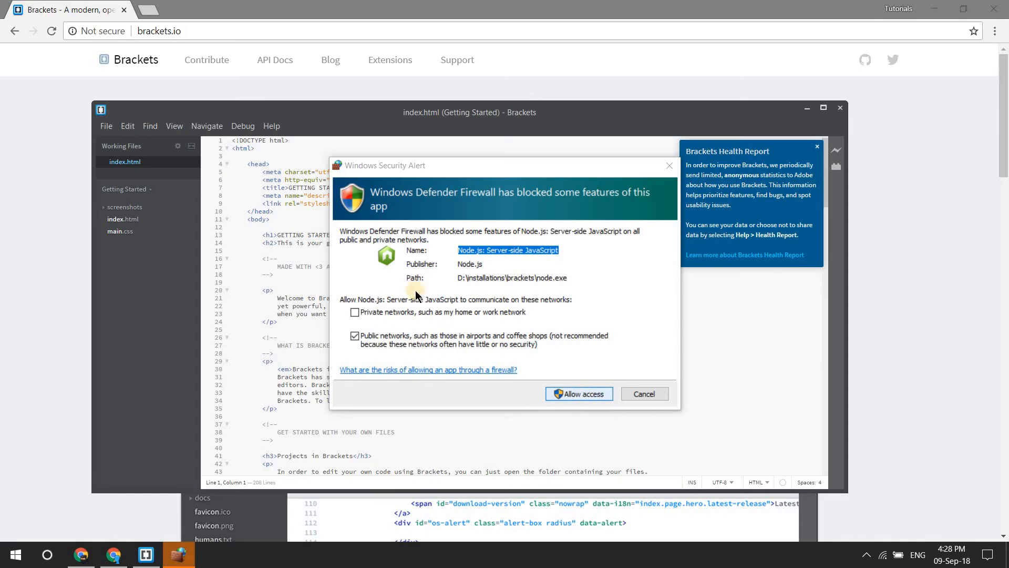
Step: Allow Node.js: Server-side JavaScript through the firewall on both private and public networks
click(357, 314)
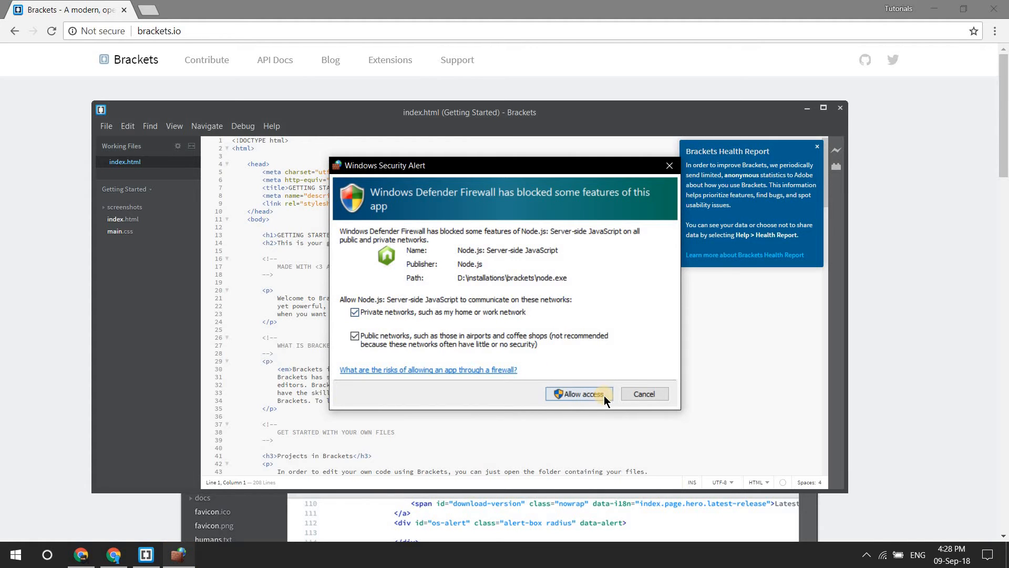
click(579, 394)
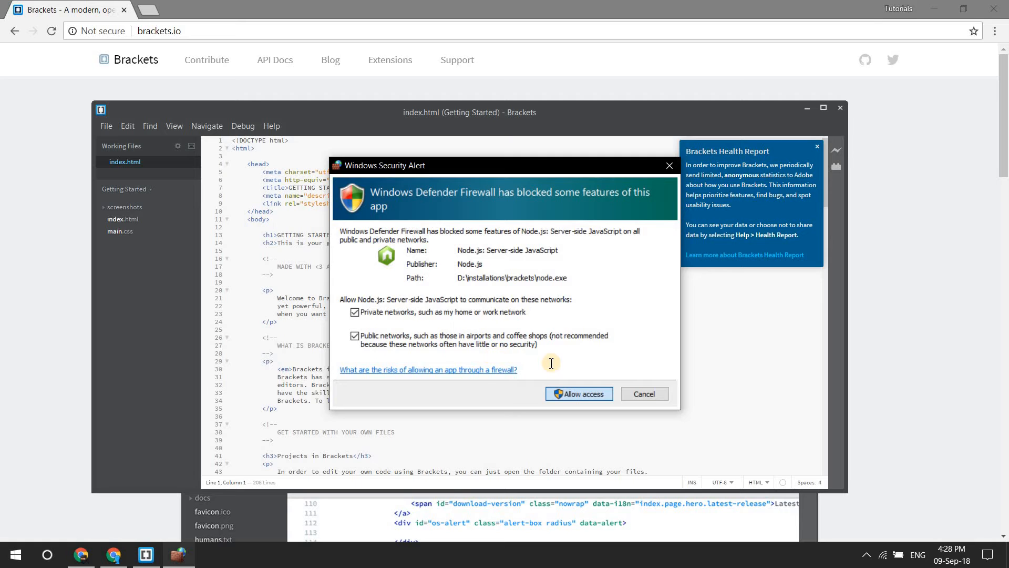
Step: Maximize the Brackets window and dismiss the Brackets Health Report notice
click(824, 107)
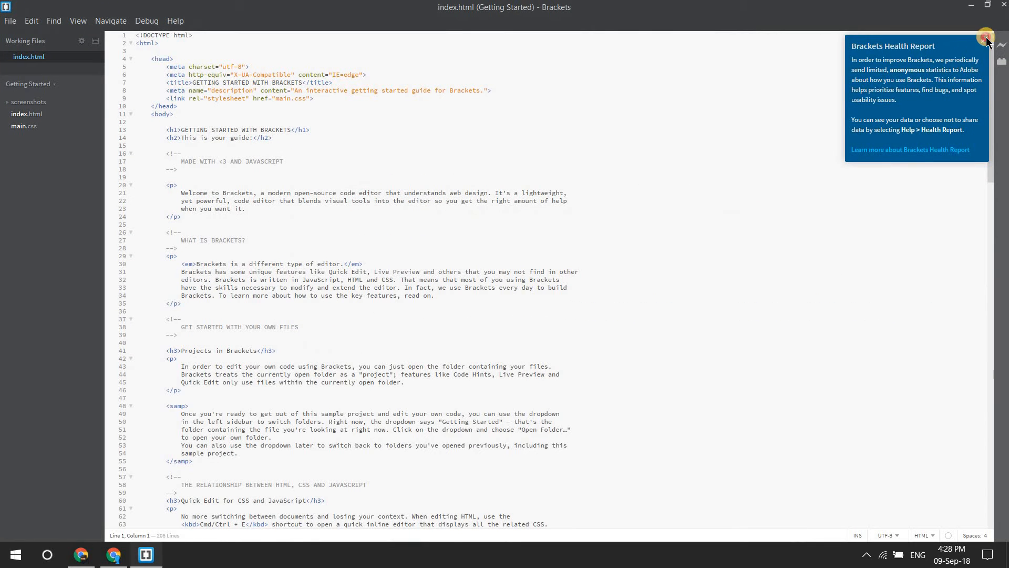
click(985, 38)
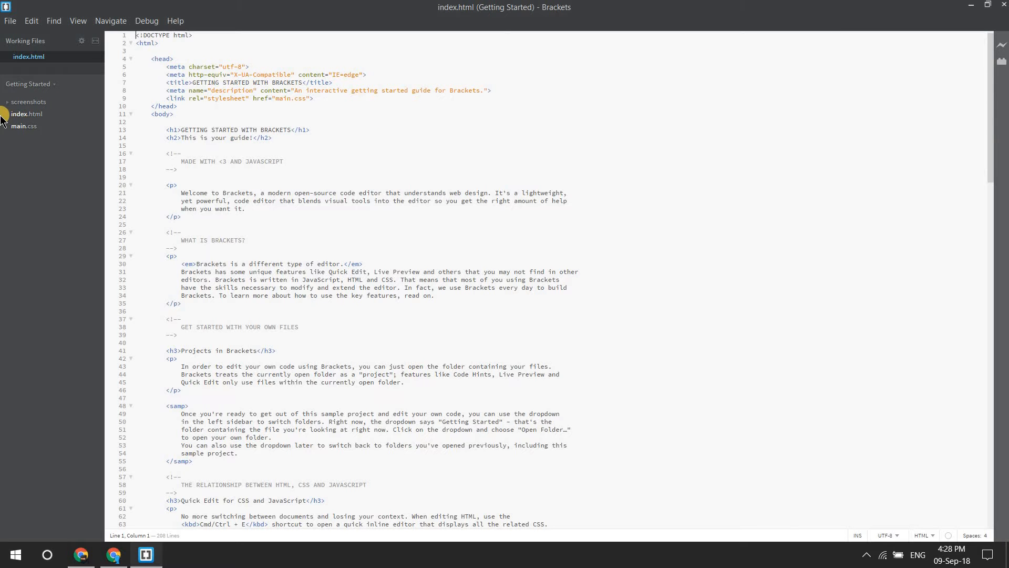
Step: Open index.html of the Getting Started project and look through its code down to the end
click(24, 114)
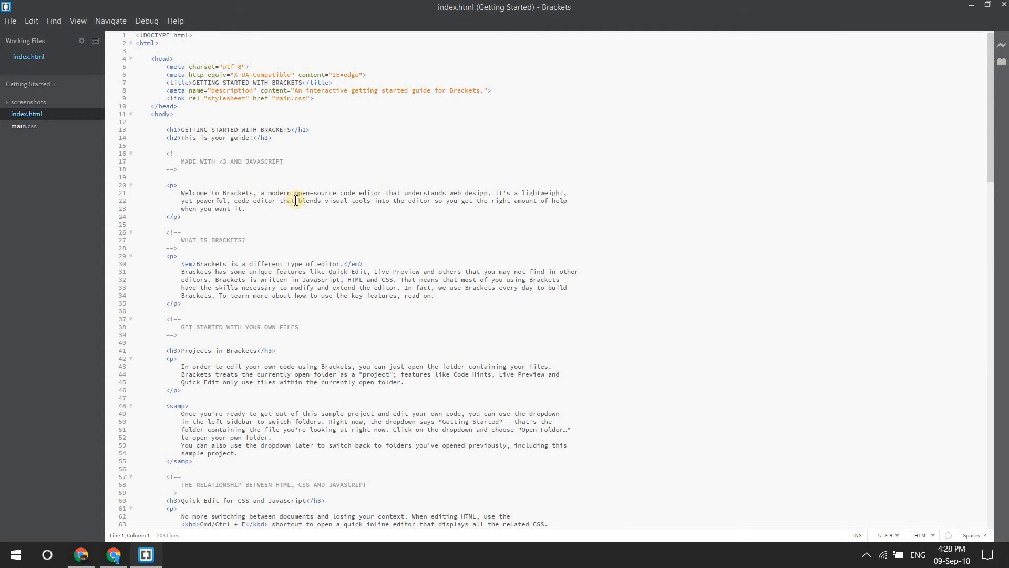
scroll(296, 201, down, 10)
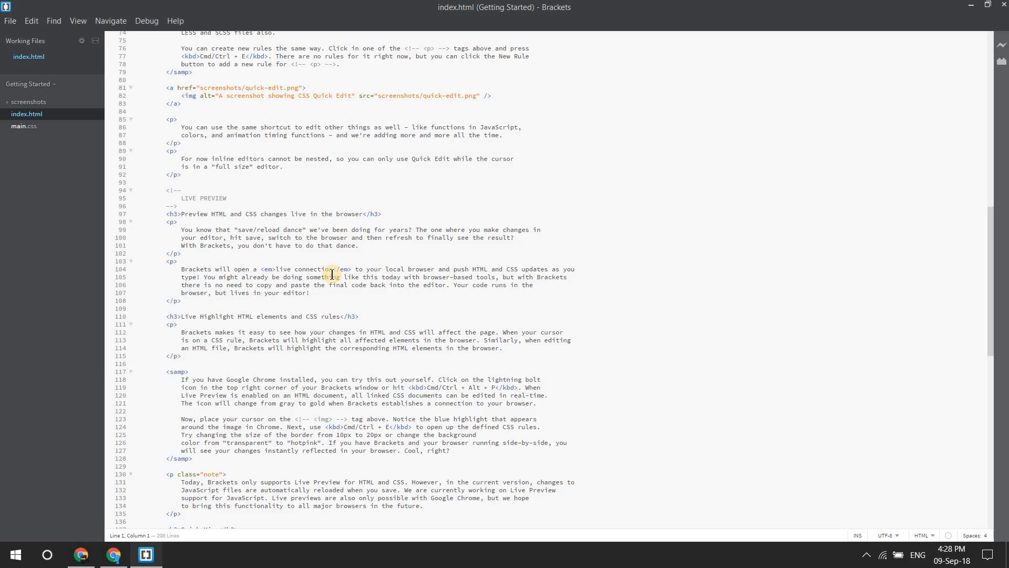
scroll(332, 275, down, 10)
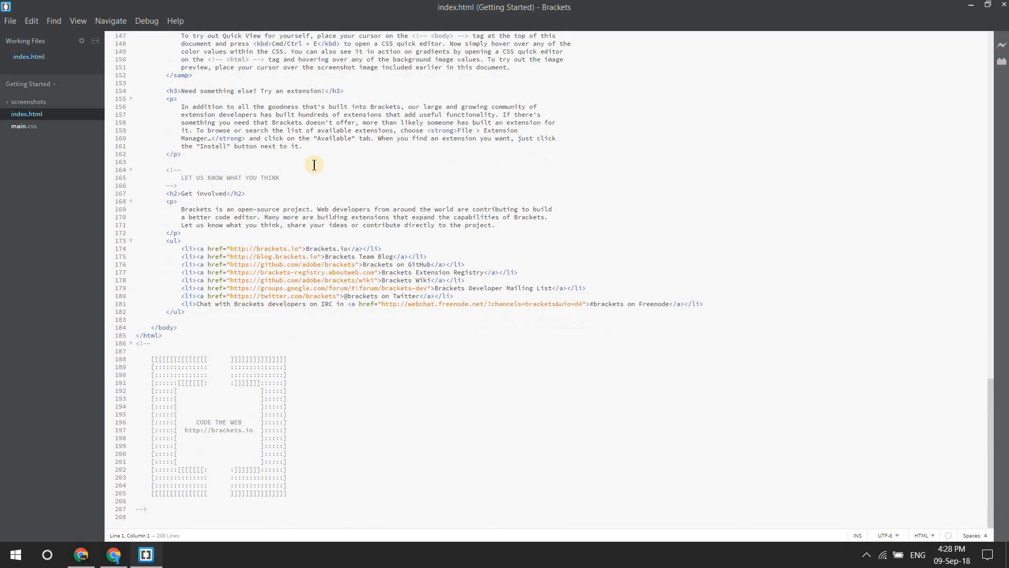
Step: Create a new blank file and close index.html in the working files
scroll(207, 156, up, 5)
click(10, 21)
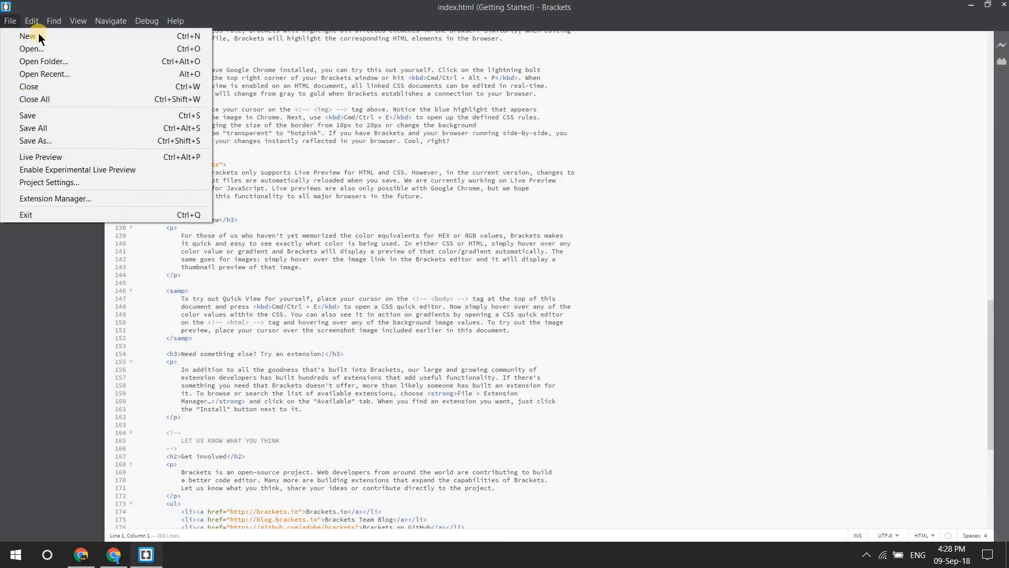
click(27, 36)
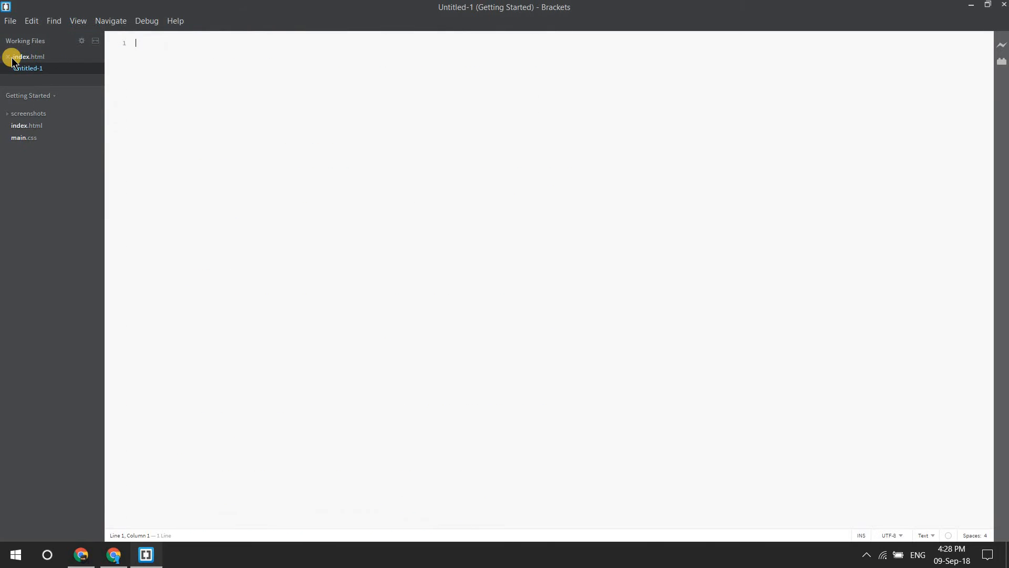
click(8, 56)
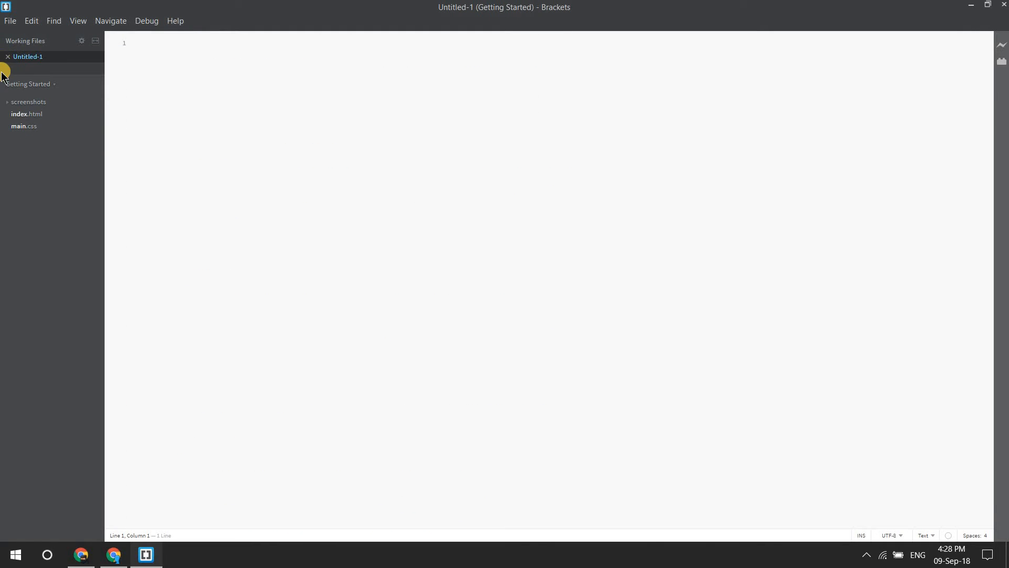
click(10, 21)
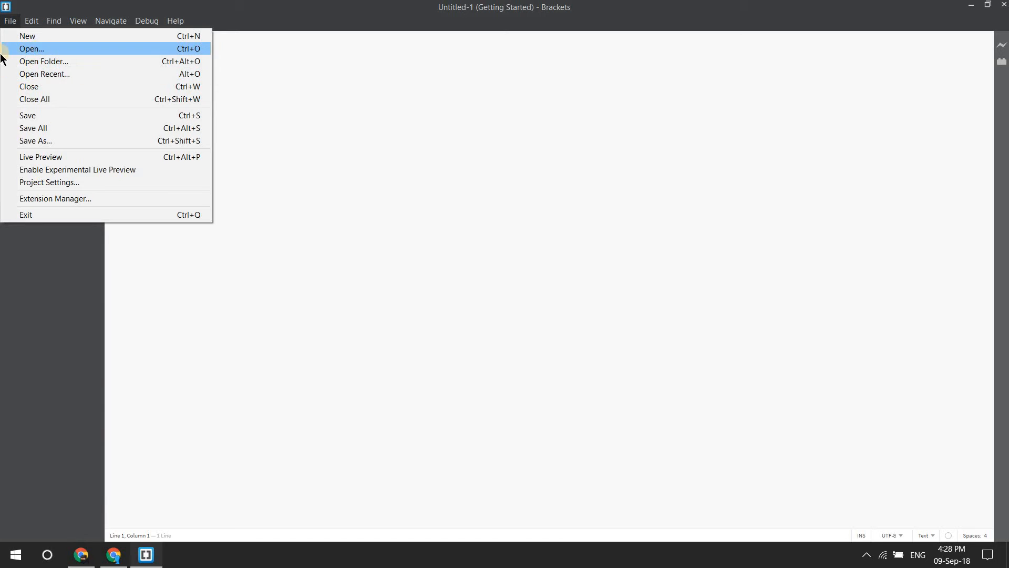
click(199, 448)
Step: Open the Tutorials folder under D:\Projects in a maximized File Explorer window
click(3, 566)
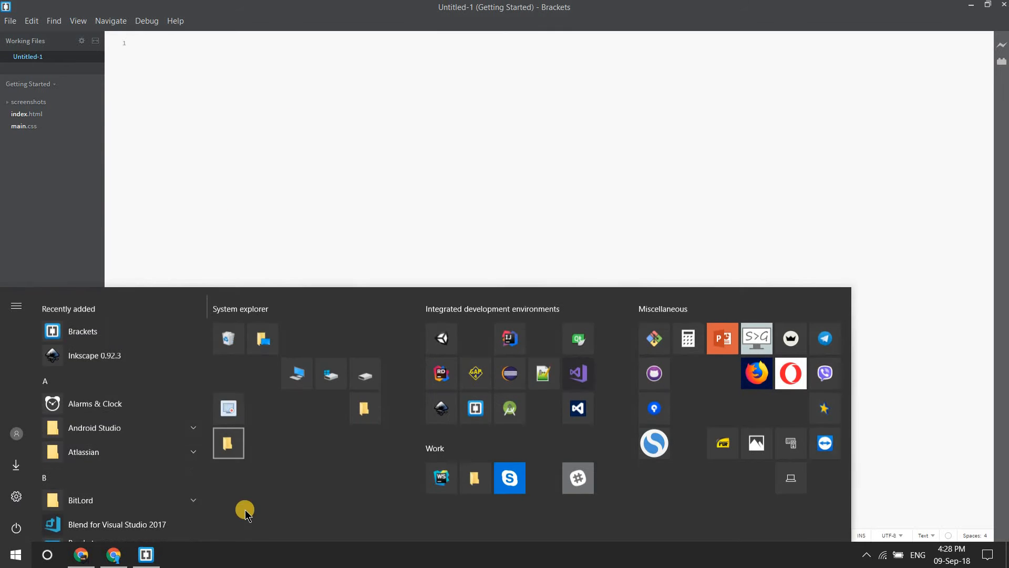
click(225, 433)
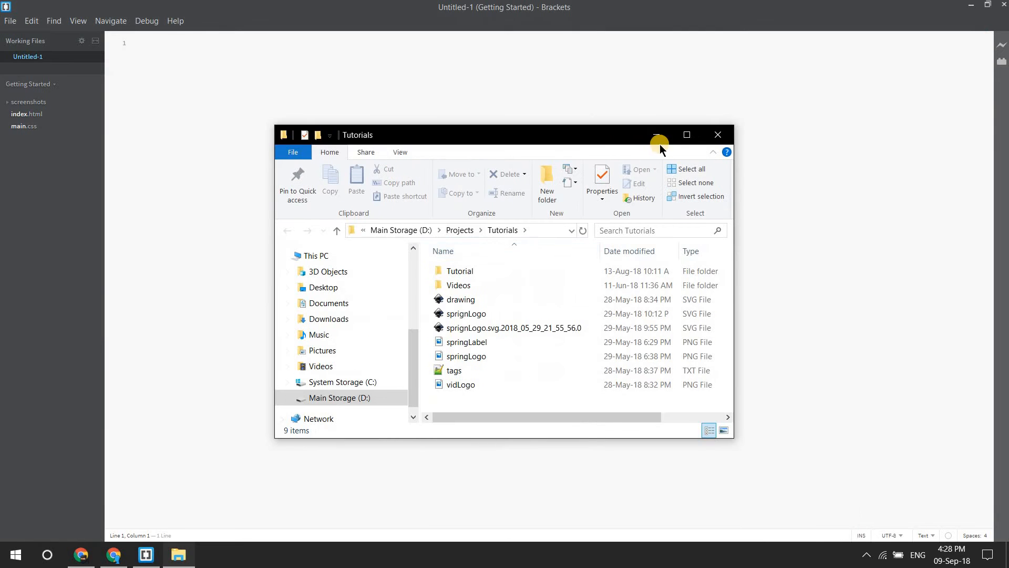
double_click(591, 125)
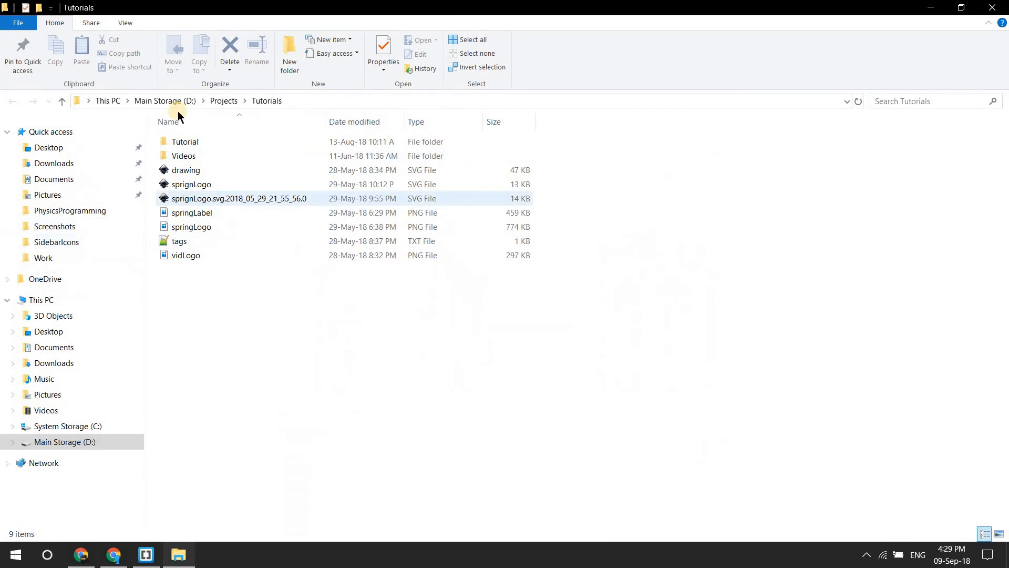
click(223, 100)
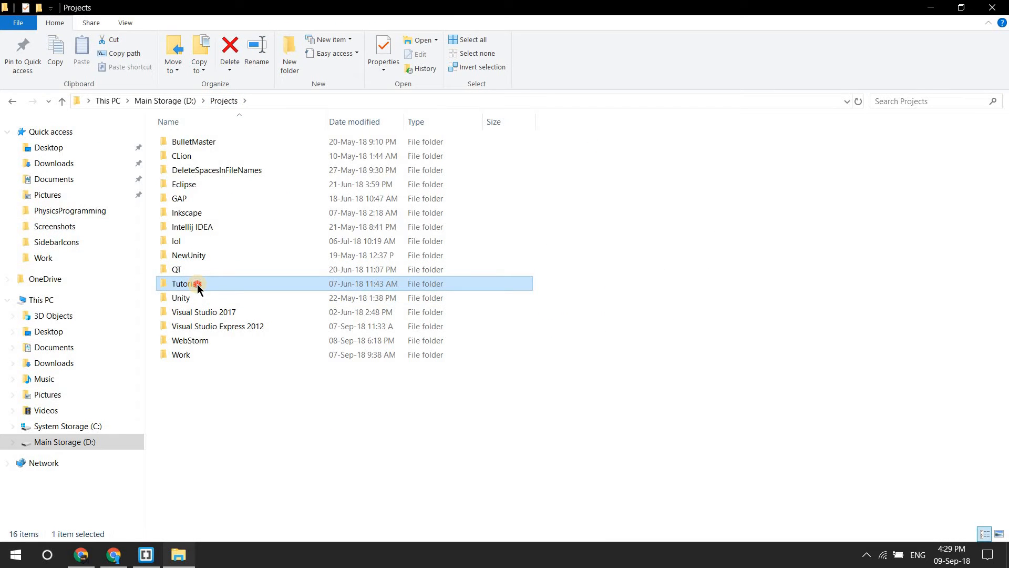
double_click(197, 284)
Step: Create a folder named d3JSTutorials inside Tutorials
right_click(243, 343)
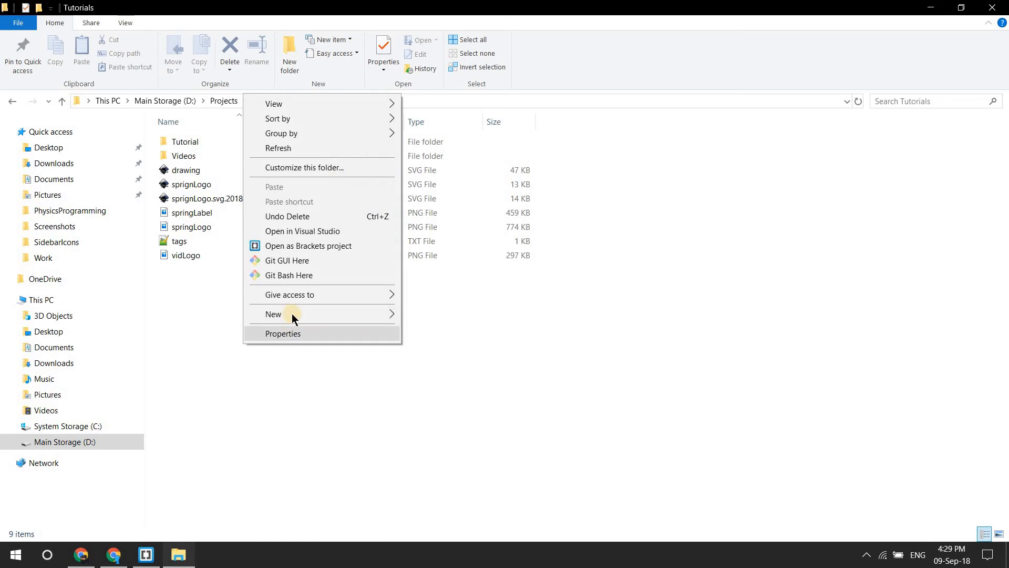
mouse_move(291, 313)
click(487, 318)
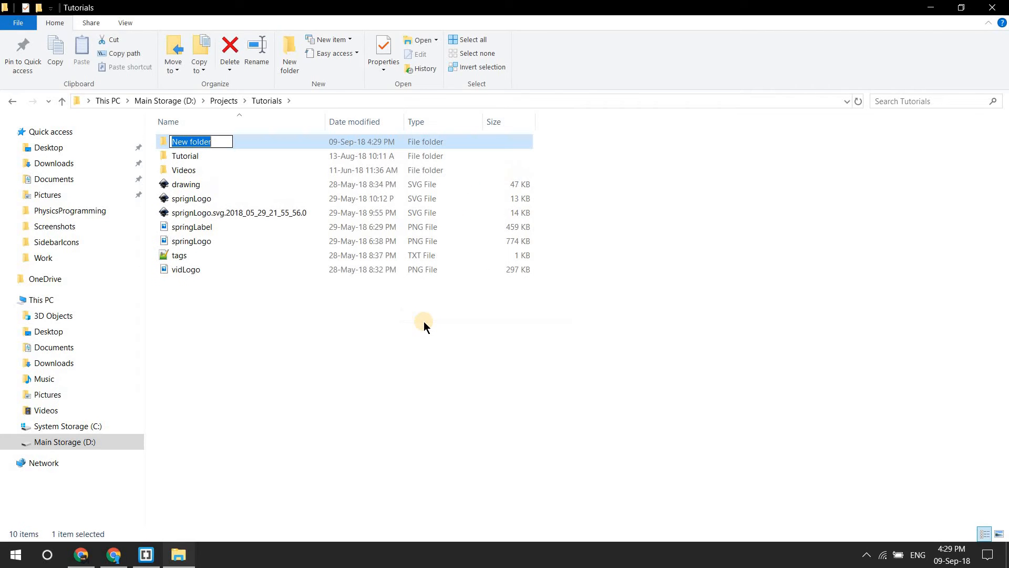
text(d)
text(3JSTutorials)
key(Return)
Step: Create a subfolder named tutorial1 inside d3JSTutorials
double_click(241, 144)
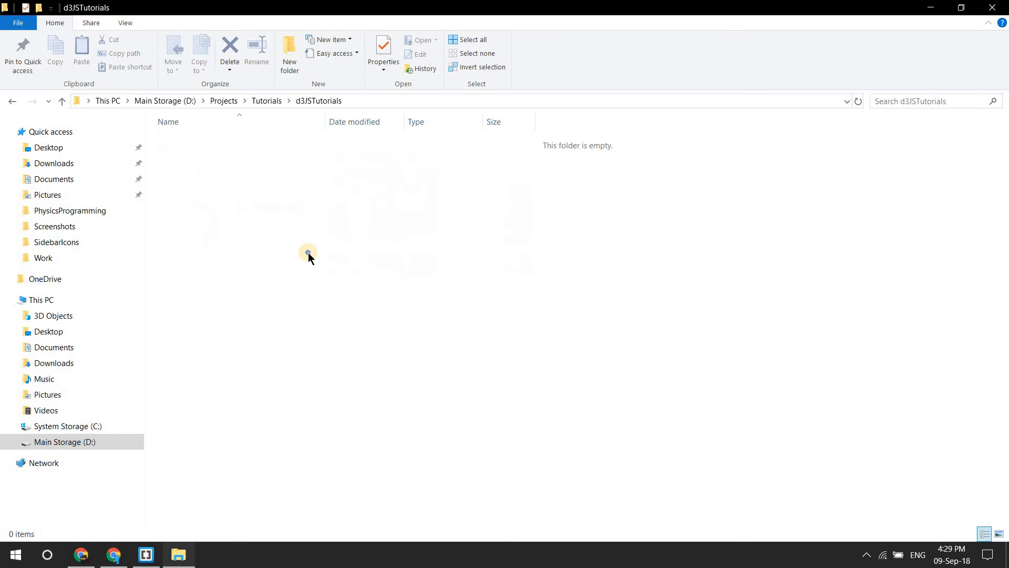
right_click(308, 253)
mouse_move(393, 473)
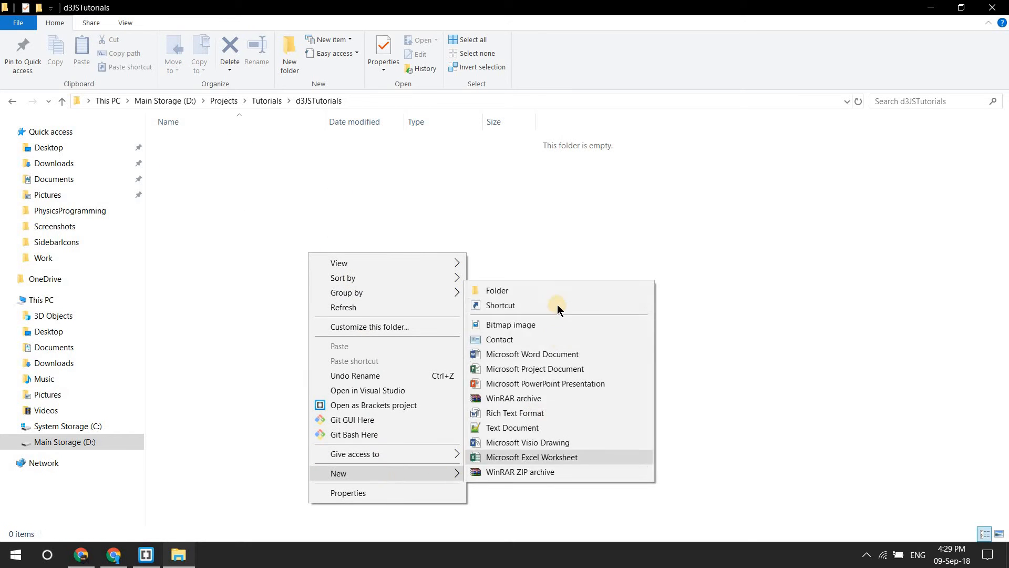
click(556, 290)
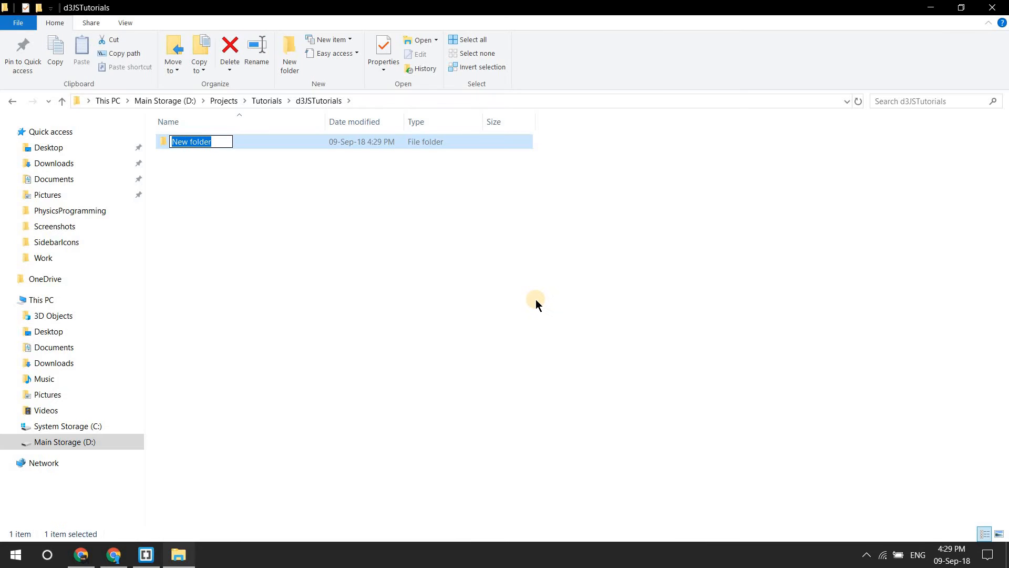
text(tit)
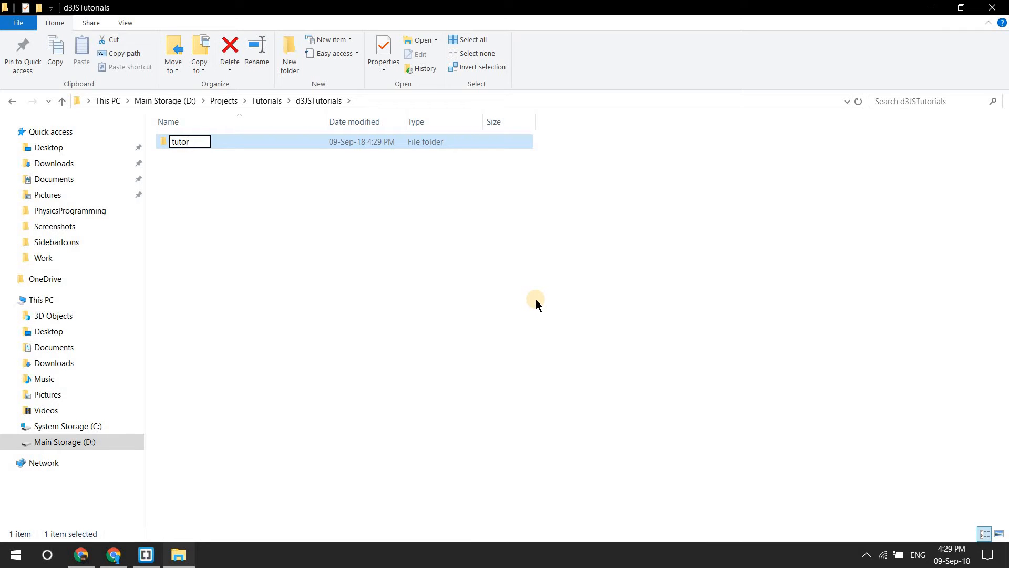
key(Return)
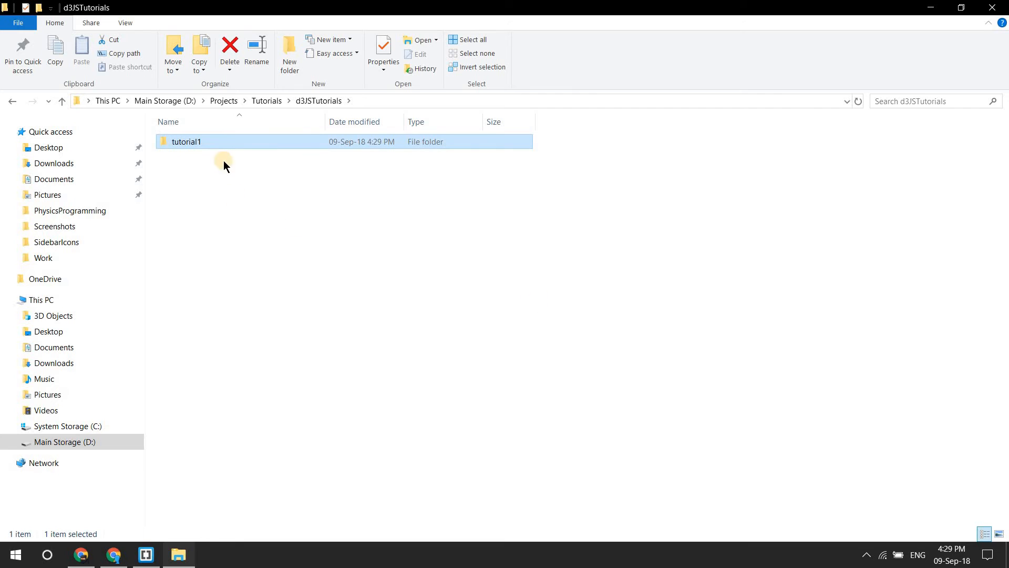
Step: Switch back to Brackets and delete the screenshots folder from the Getting Started project
click(146, 555)
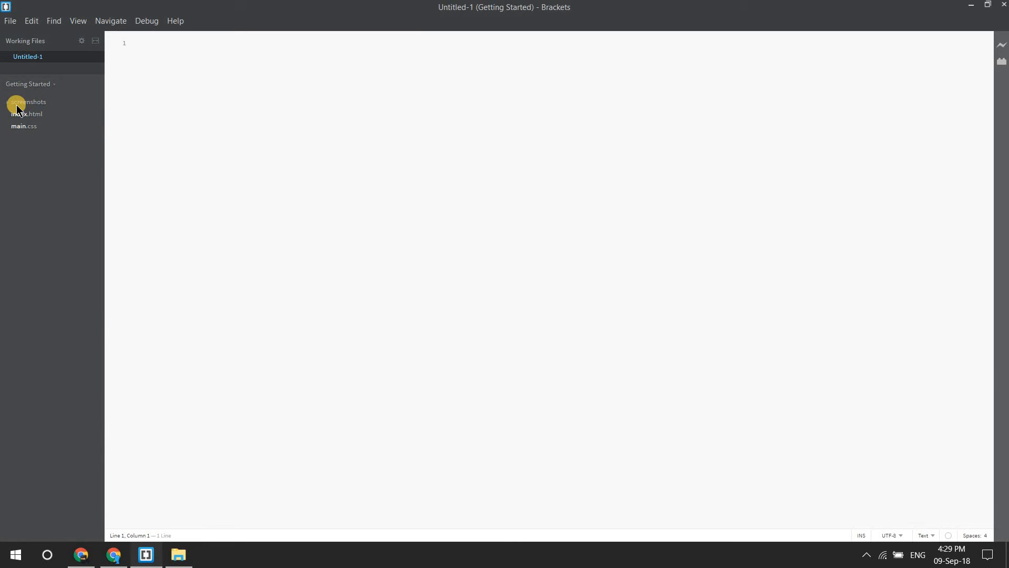
click(32, 116)
double_click(13, 101)
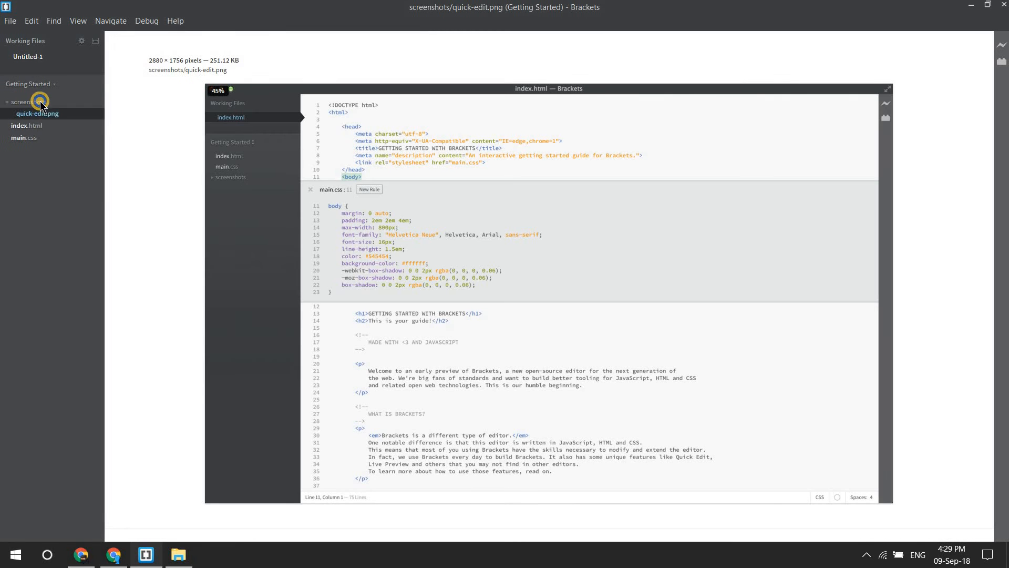
right_click(40, 102)
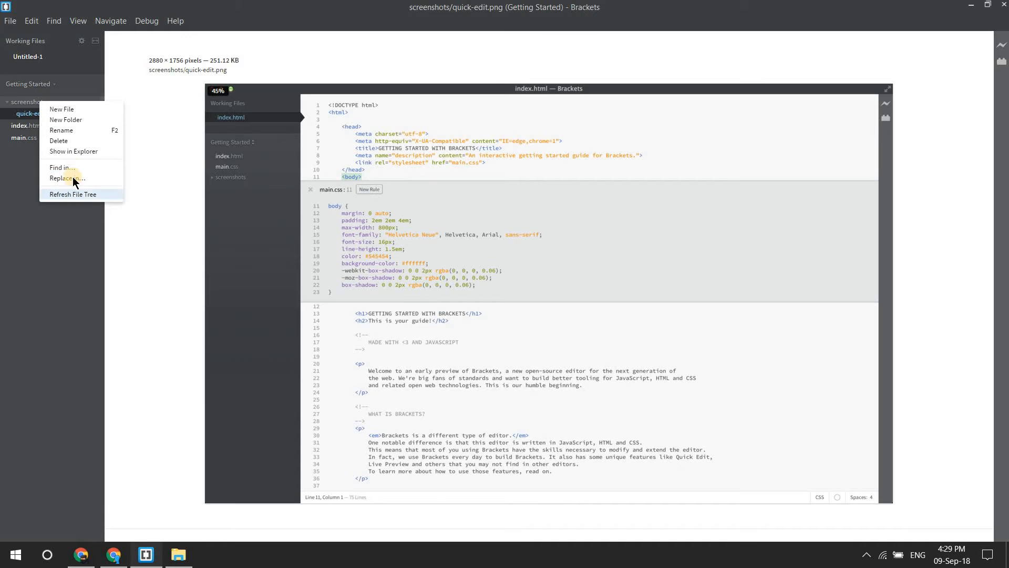
click(59, 141)
click(602, 323)
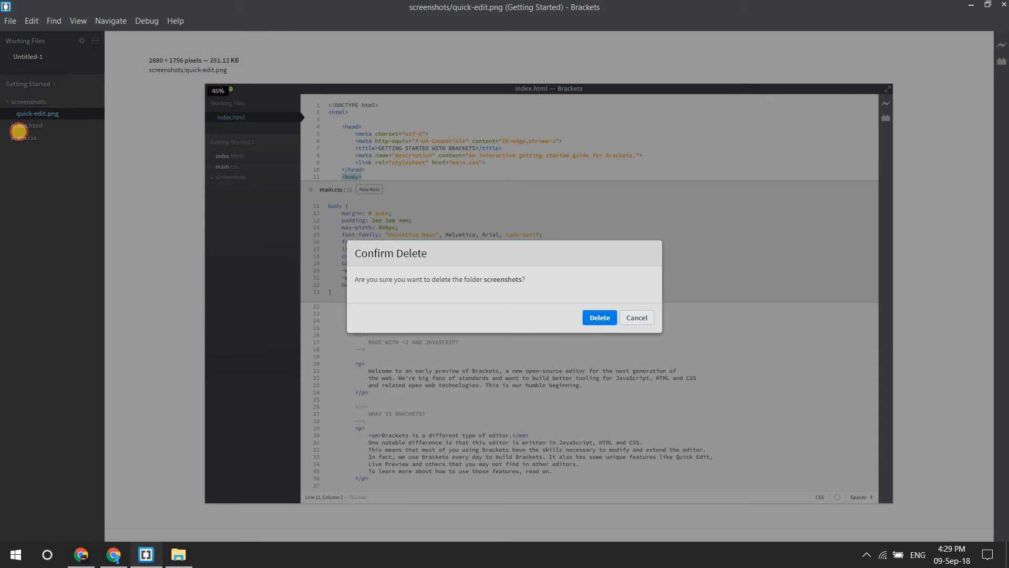
Step: Delete index.html and main.css from the Getting Started project and close the untitled working file
right_click(25, 103)
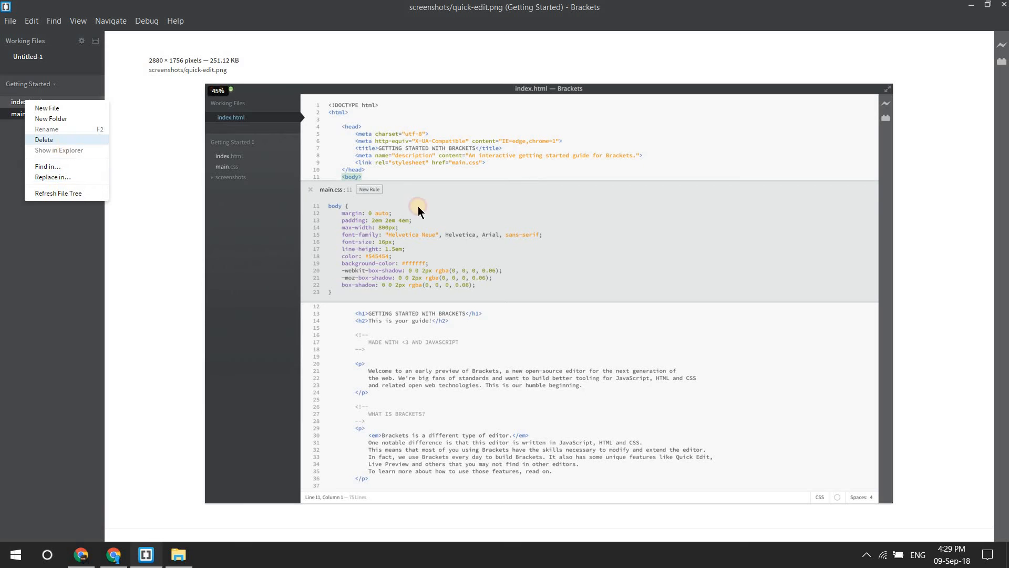
click(60, 142)
click(591, 317)
right_click(19, 101)
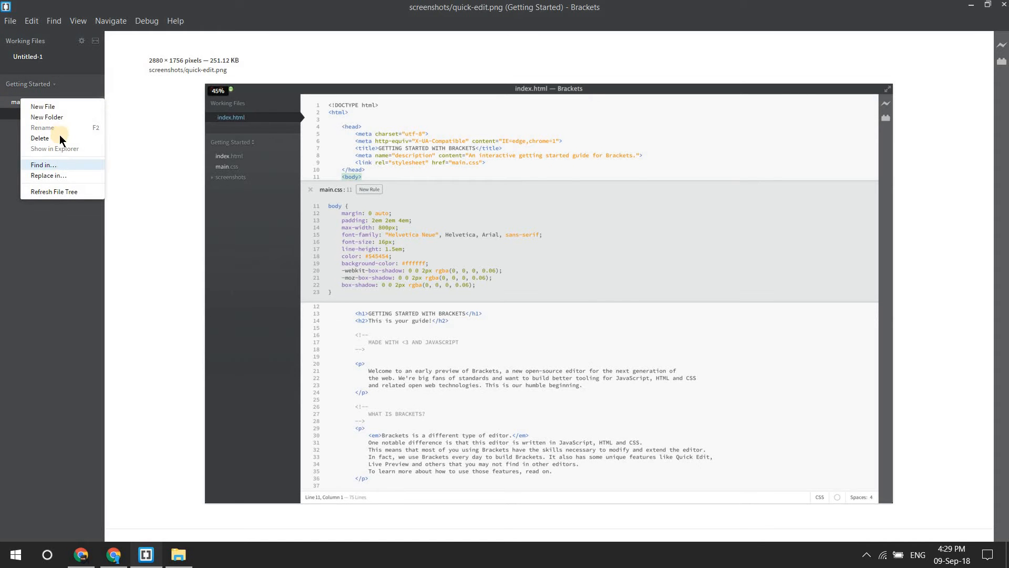
click(61, 131)
right_click(31, 98)
click(63, 136)
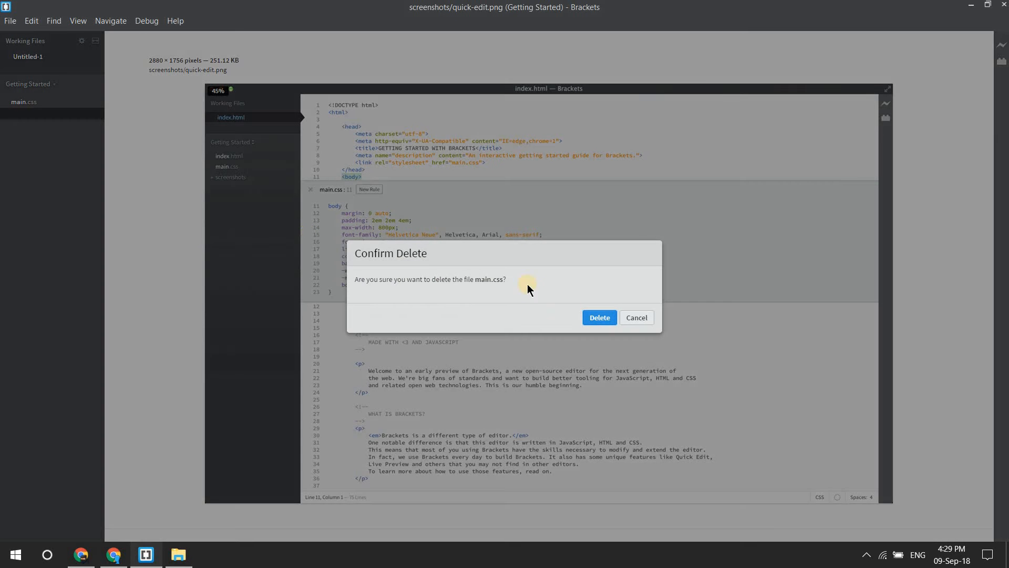
click(602, 317)
right_click(30, 61)
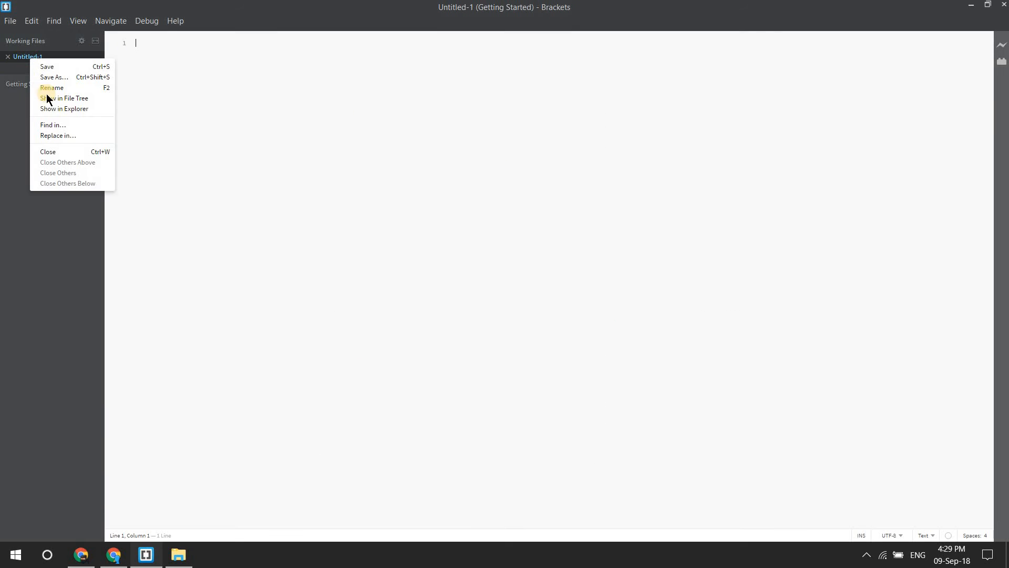
click(65, 151)
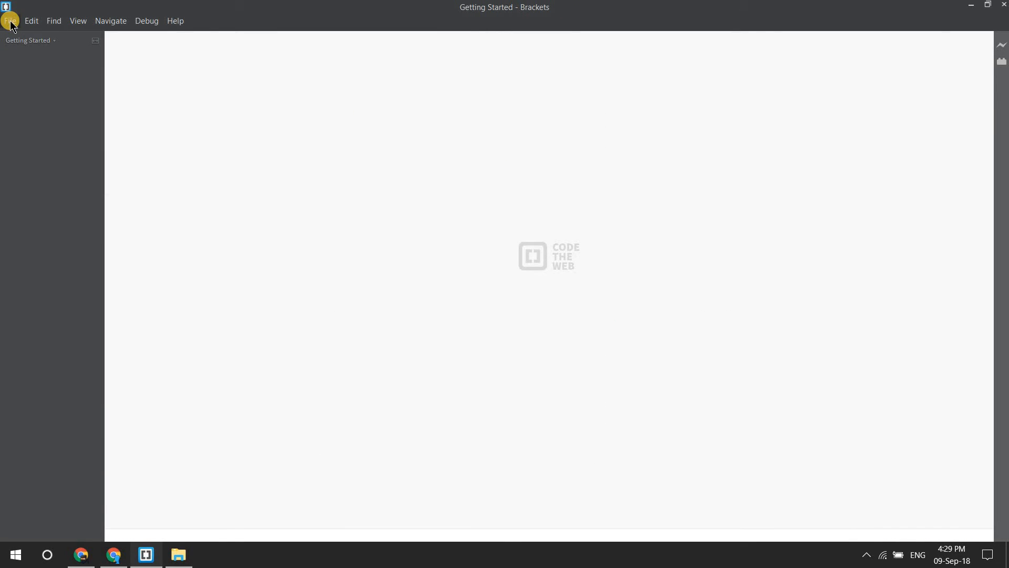
Step: Open the tutorial1 folder from D:\Projects\Tutorials\d3JSTutorials as the project folder
click(9, 20)
click(32, 61)
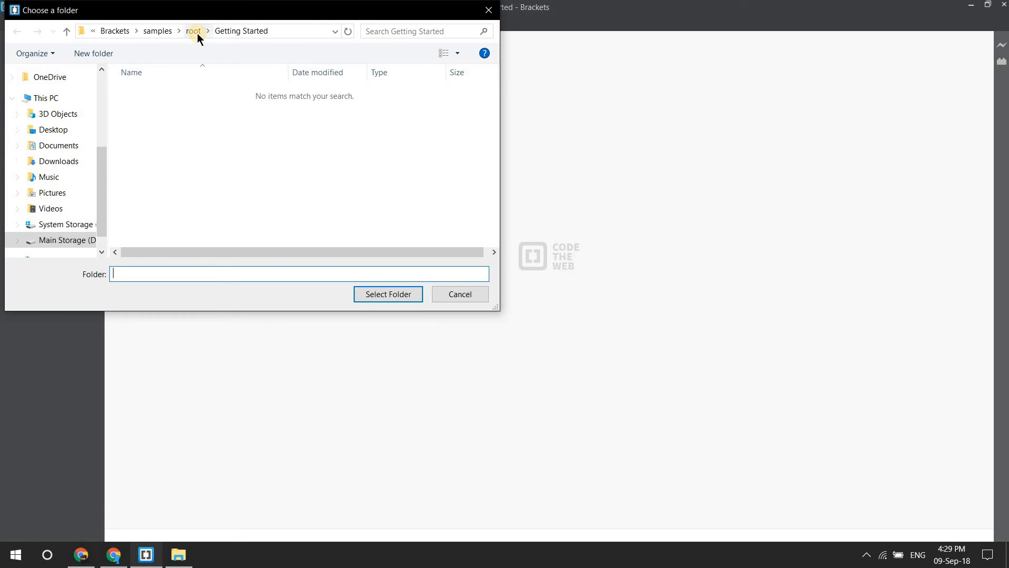
scroll(71, 218, down, 1)
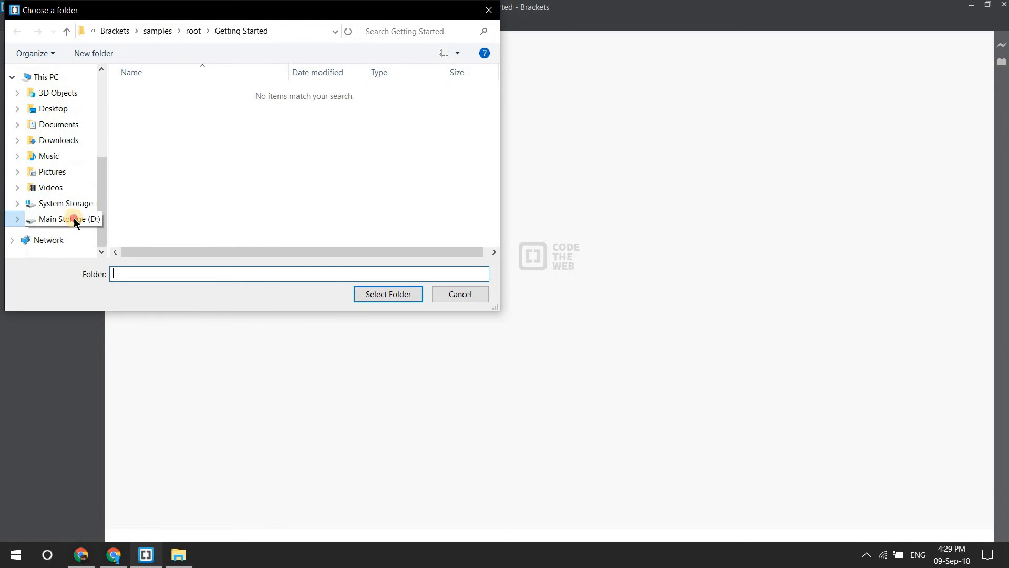
click(74, 218)
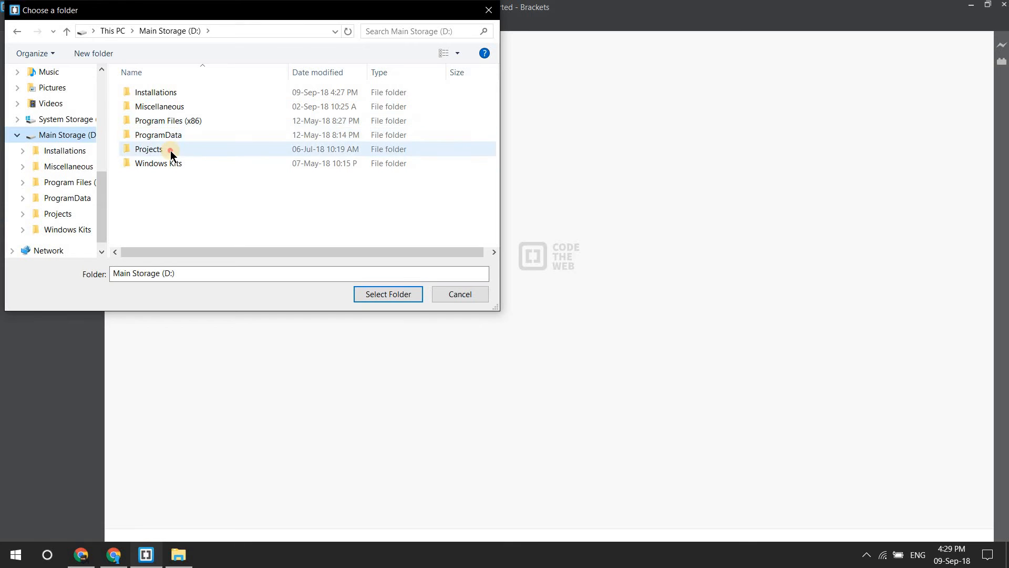
double_click(164, 150)
scroll(152, 181, down, 2)
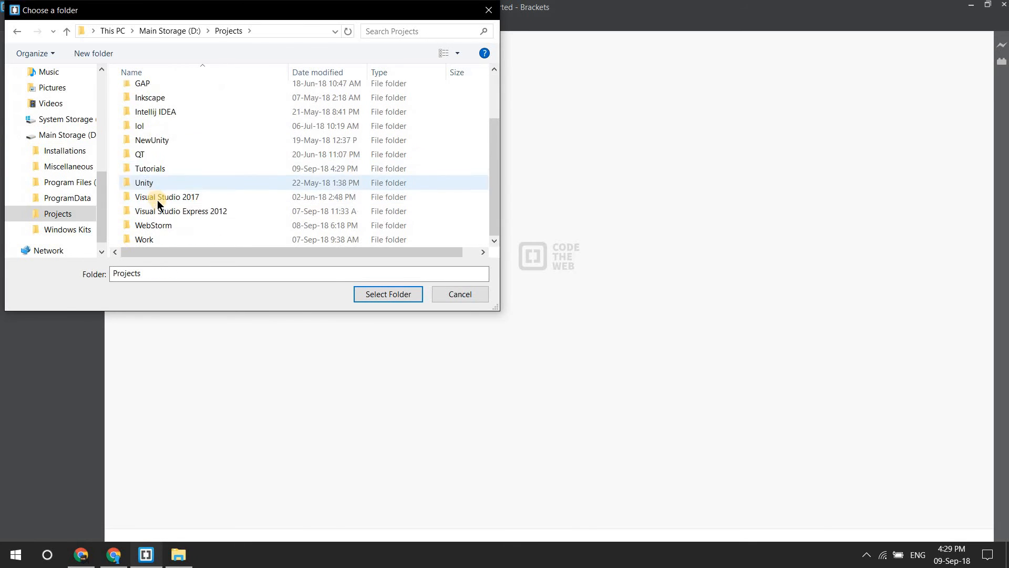
double_click(156, 166)
double_click(178, 92)
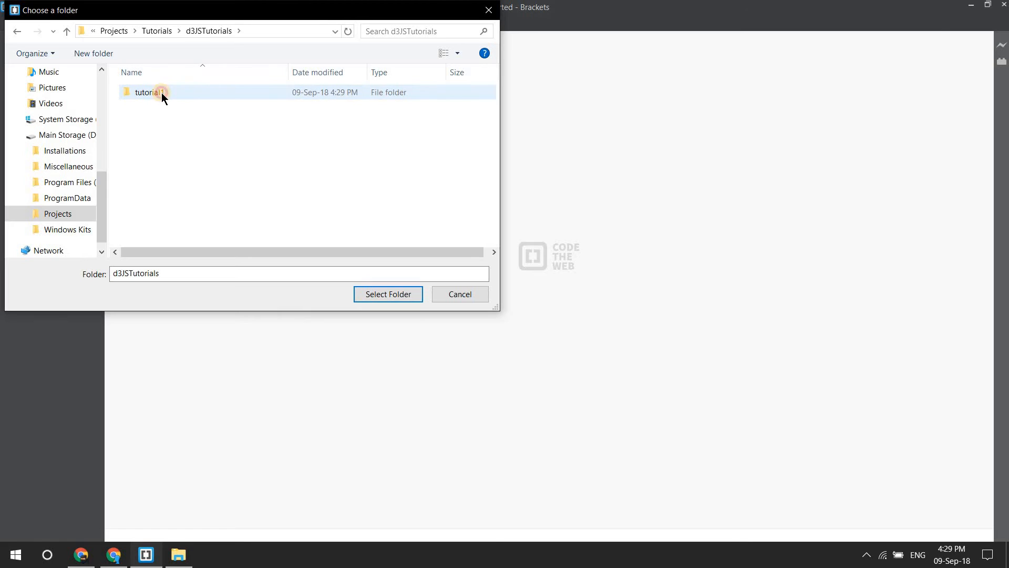
click(162, 93)
click(374, 292)
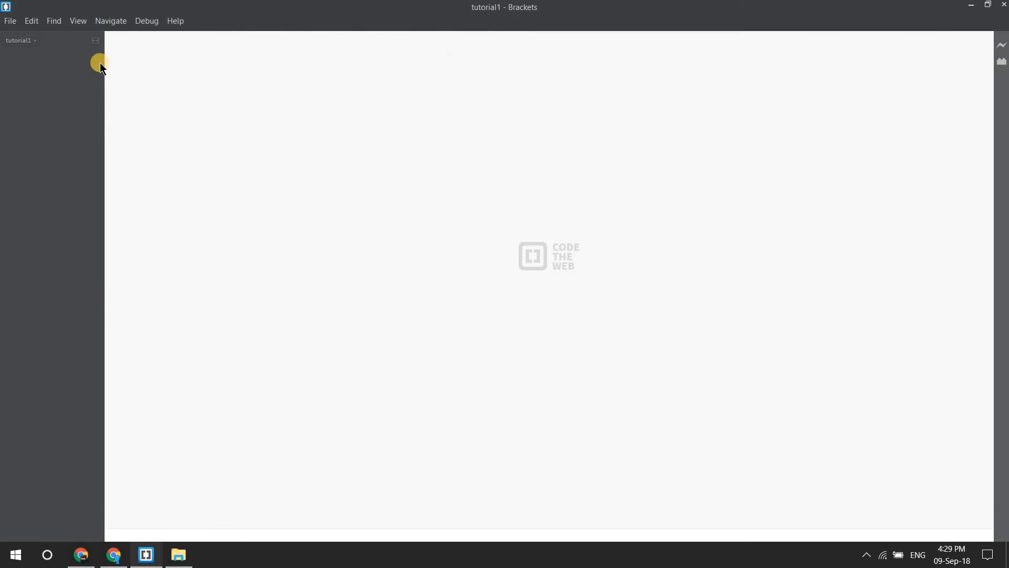
Step: Create a new blank file, try to rename it in the working files, and close it
click(10, 21)
click(11, 33)
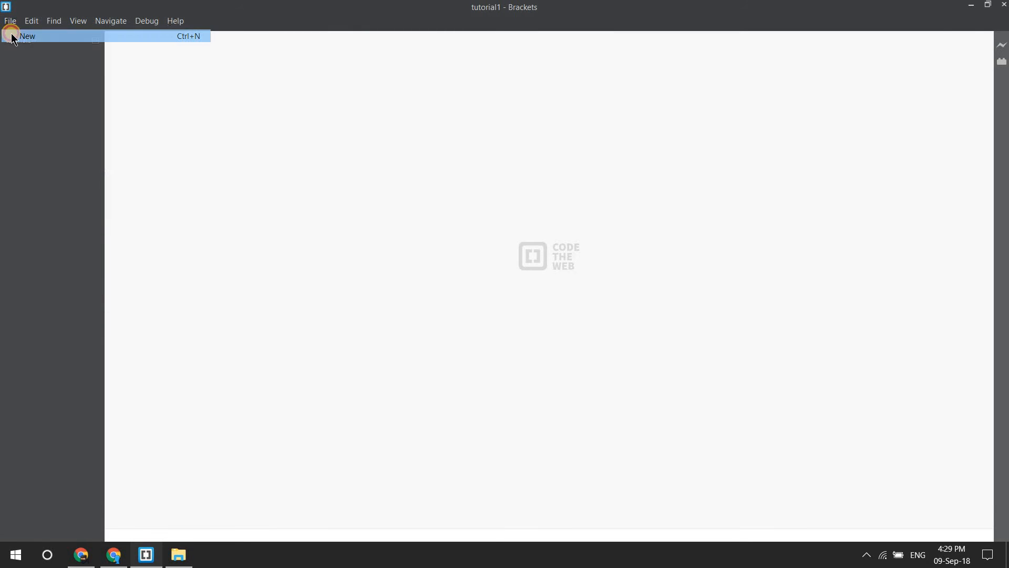
right_click(35, 59)
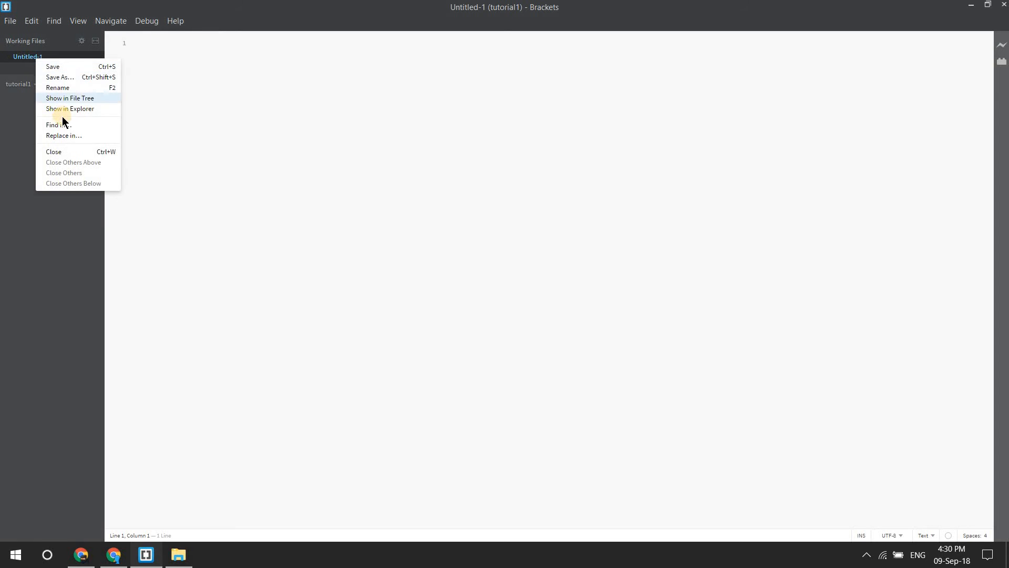
click(68, 87)
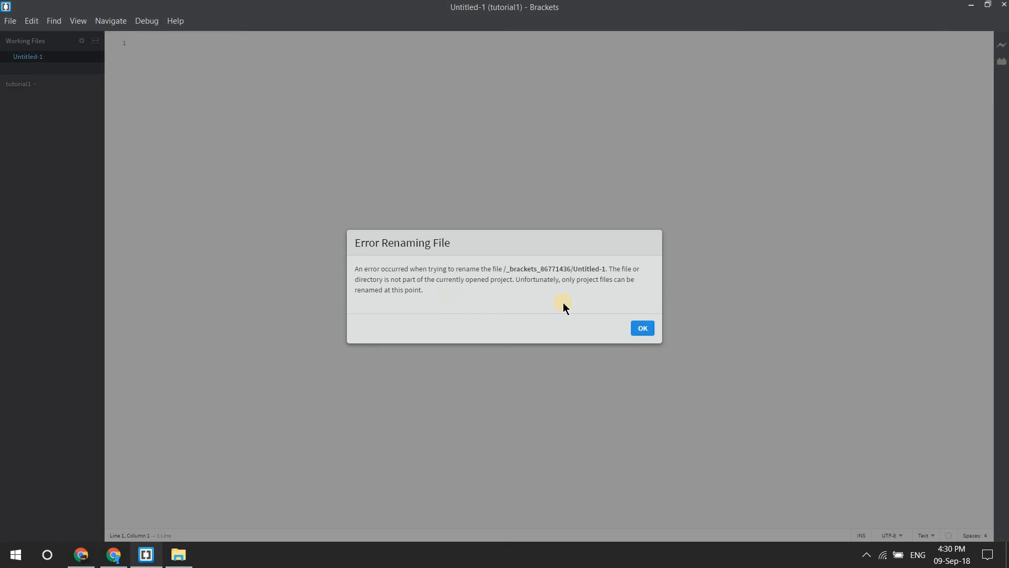
click(644, 328)
click(8, 57)
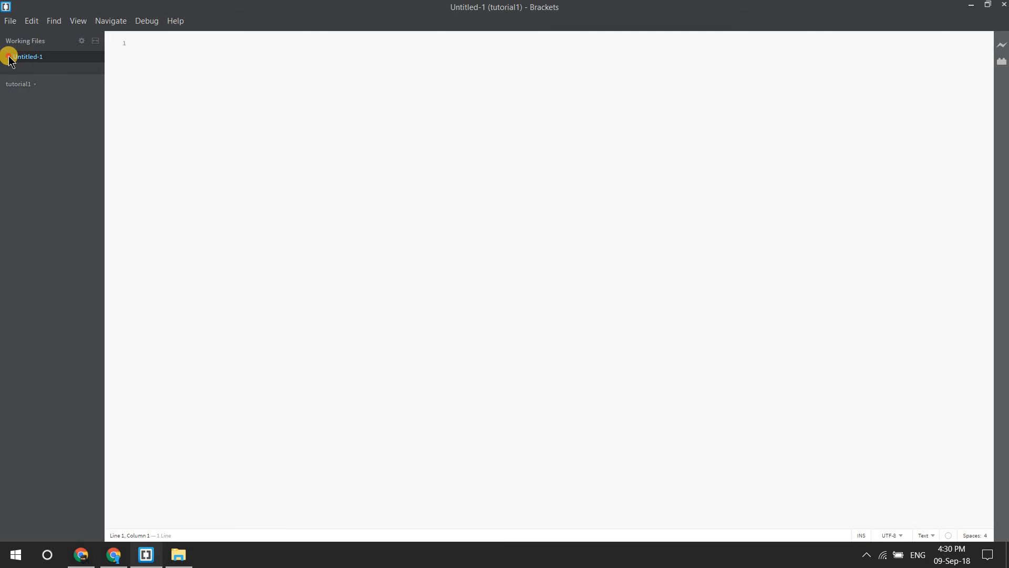
Step: Switch to File Explorer and create a text document named main in the tutorial1 folder
click(178, 554)
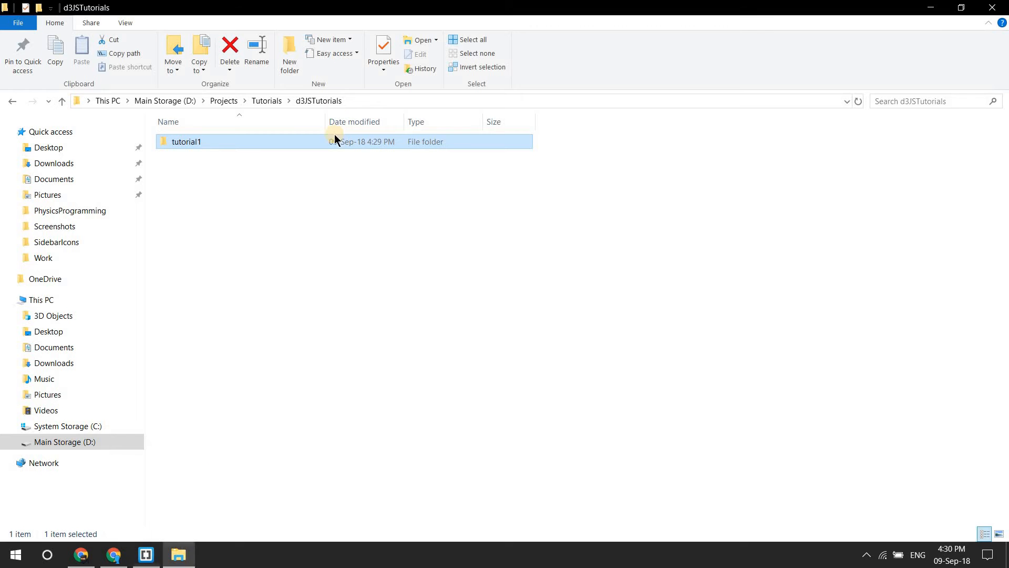
double_click(254, 148)
right_click(230, 211)
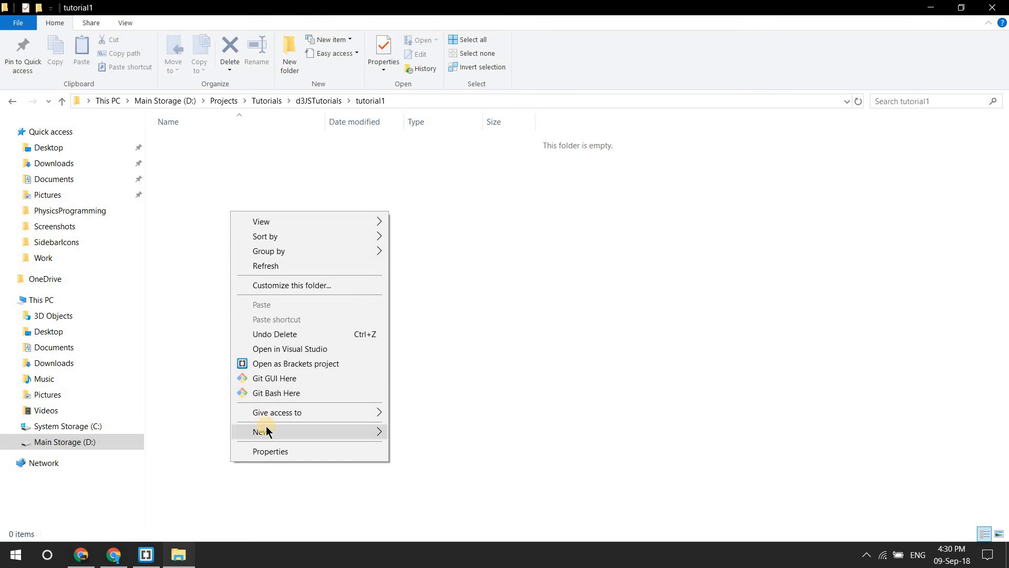
mouse_move(256, 431)
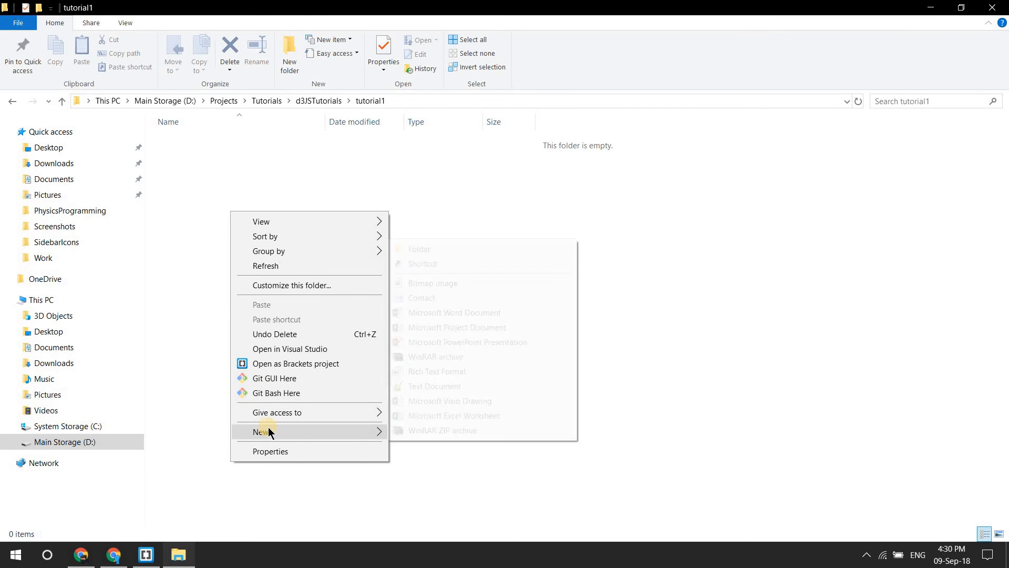
click(449, 387)
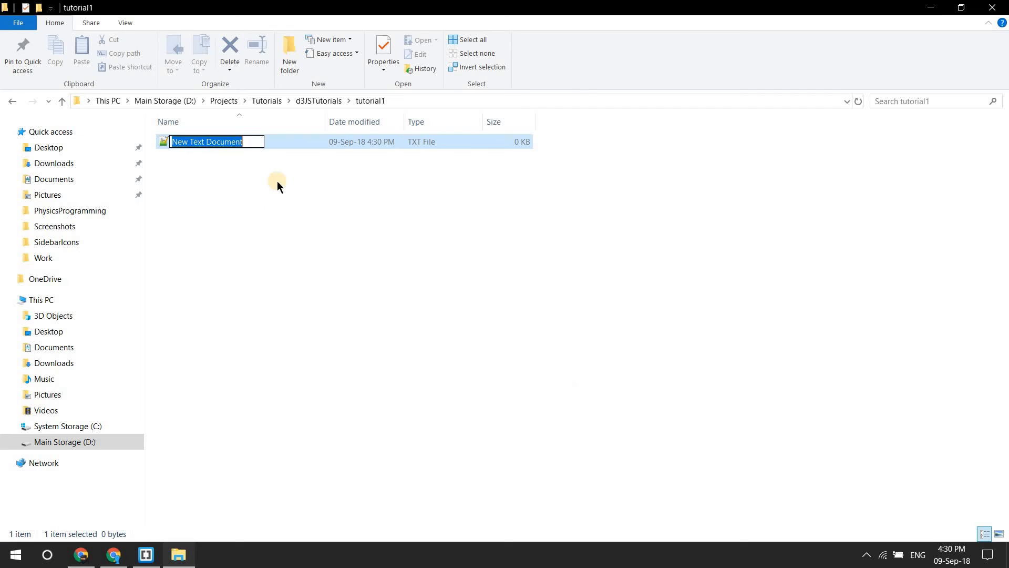
text(main)
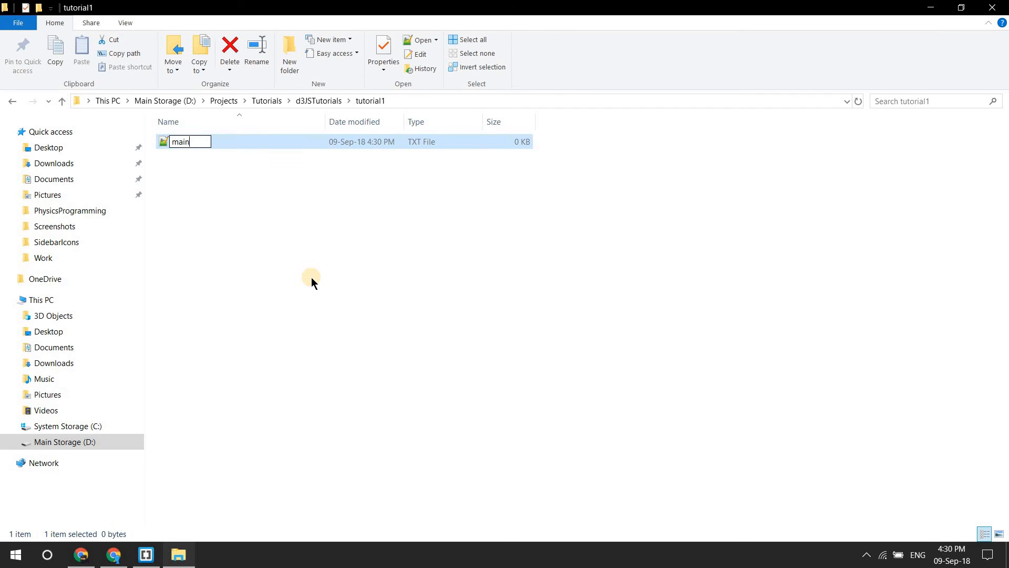
key(Return)
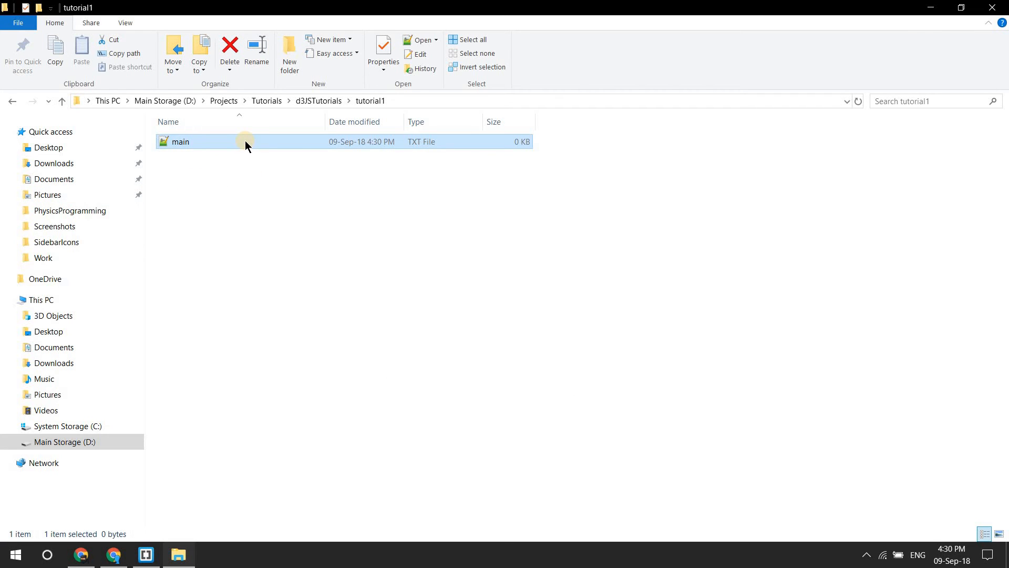
Step: Open the main text file in Notepad++, save it as the Hyper Text Markup Language file main.html in tutorial1, and close Notepad++
double_click(188, 141)
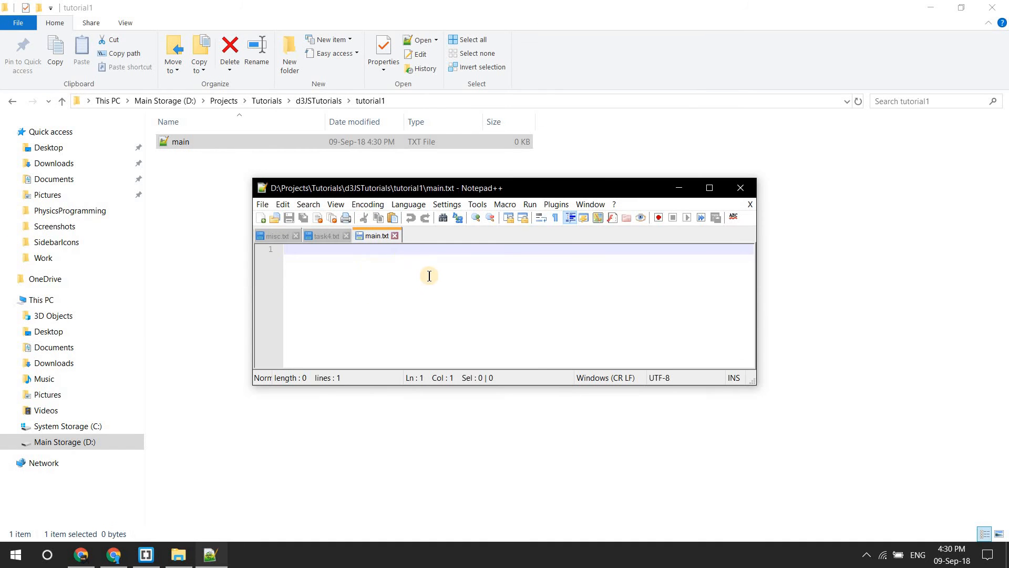
drag(334, 188, 269, 168)
drag(393, 165, 393, 181)
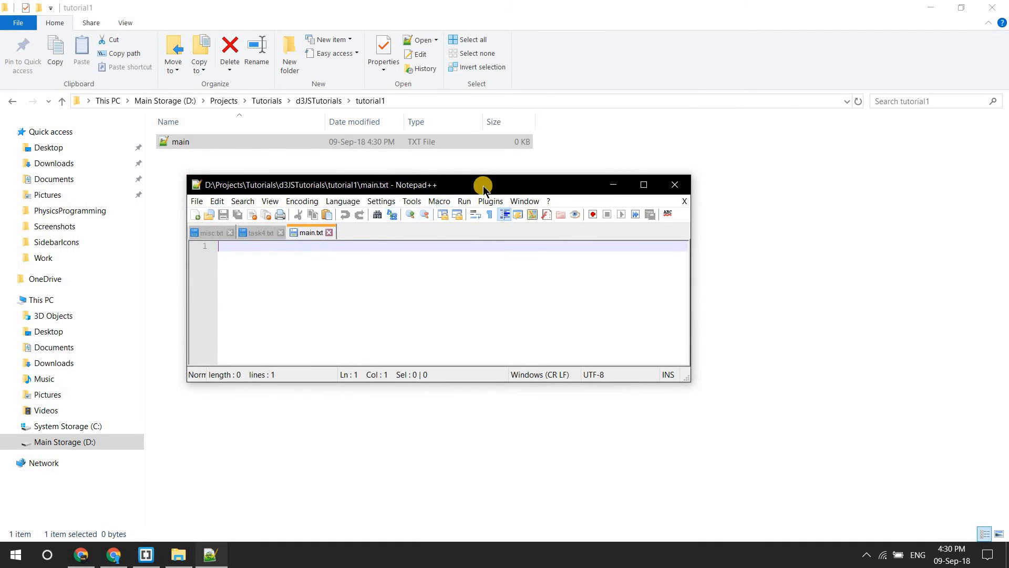
click(197, 201)
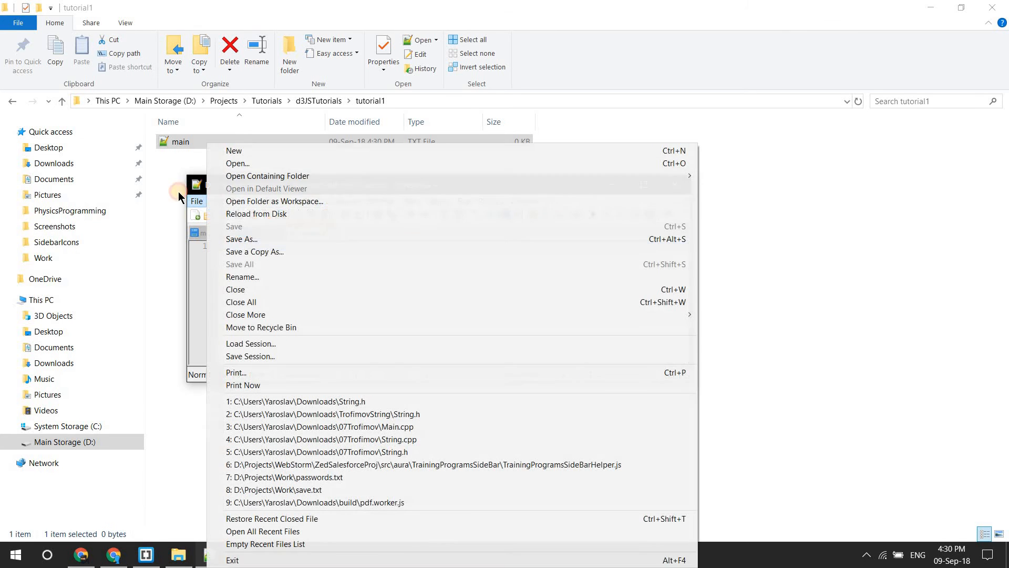
click(263, 240)
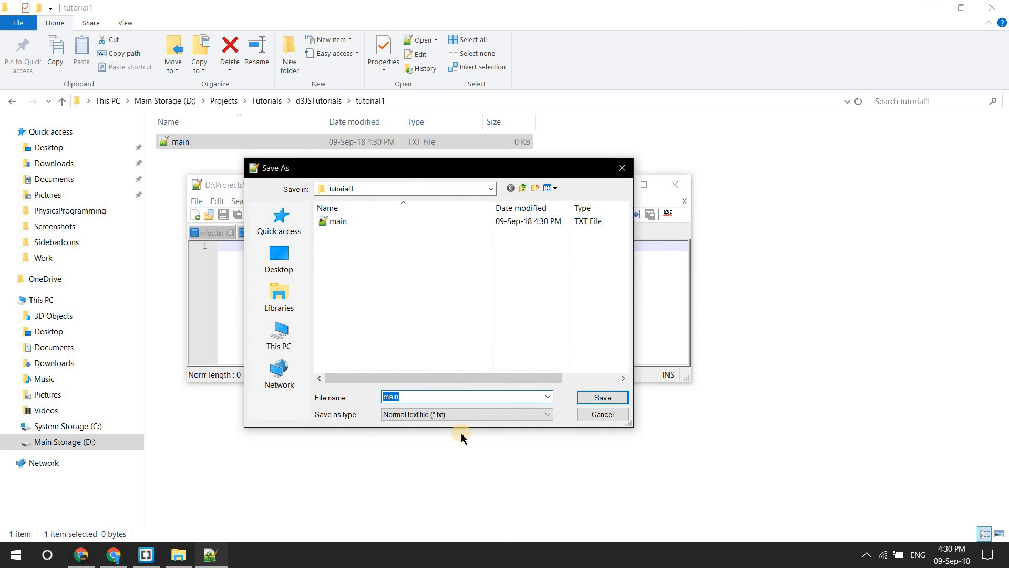
click(499, 415)
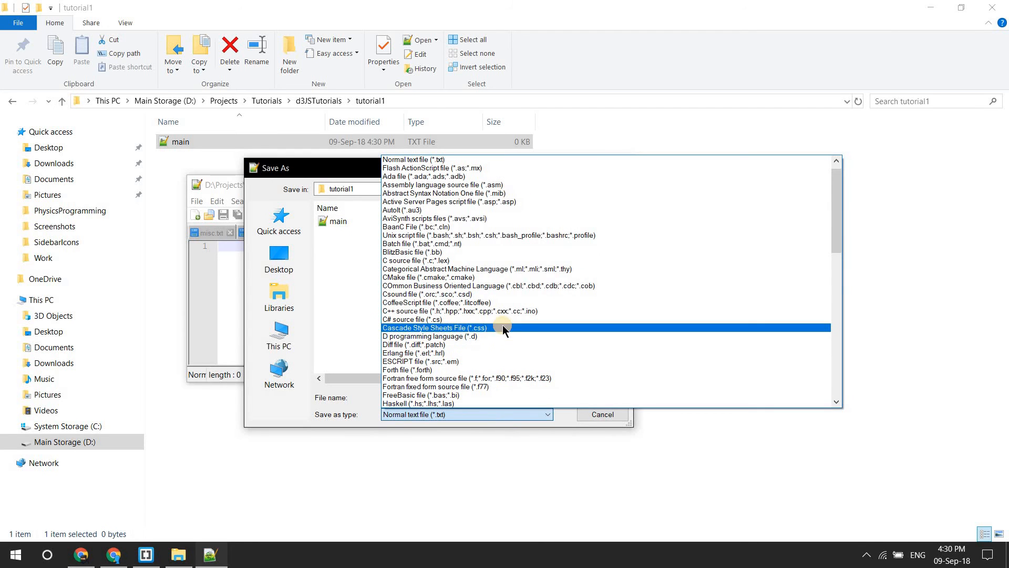
scroll(451, 344, down, 3)
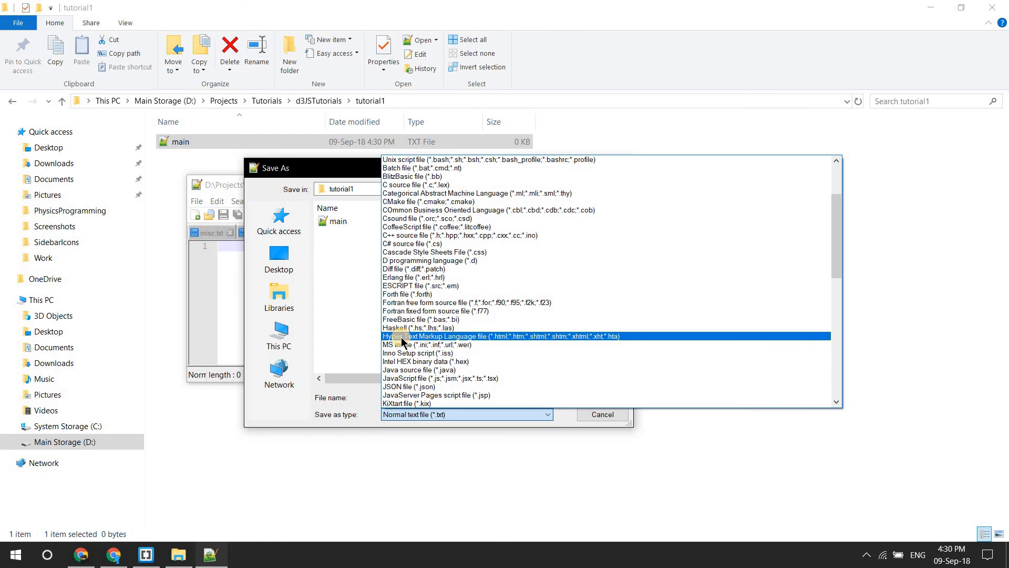
click(457, 337)
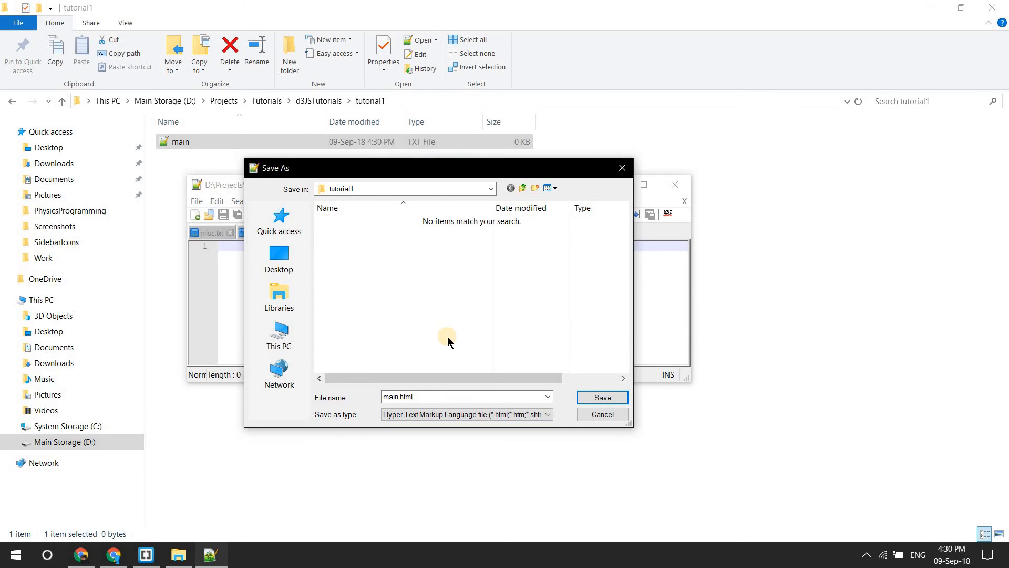
click(607, 398)
click(674, 185)
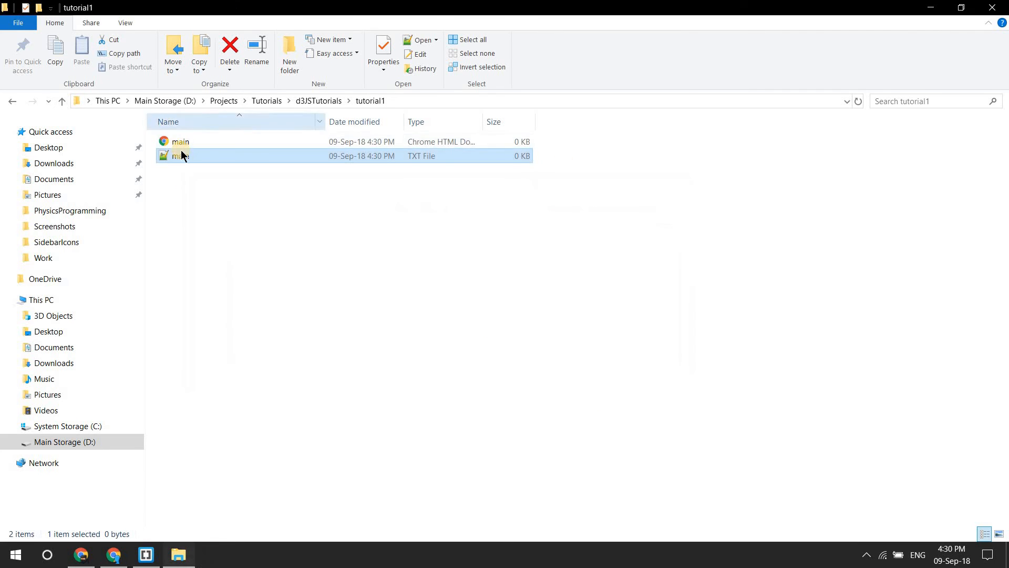
click(182, 143)
click(233, 158)
click(226, 142)
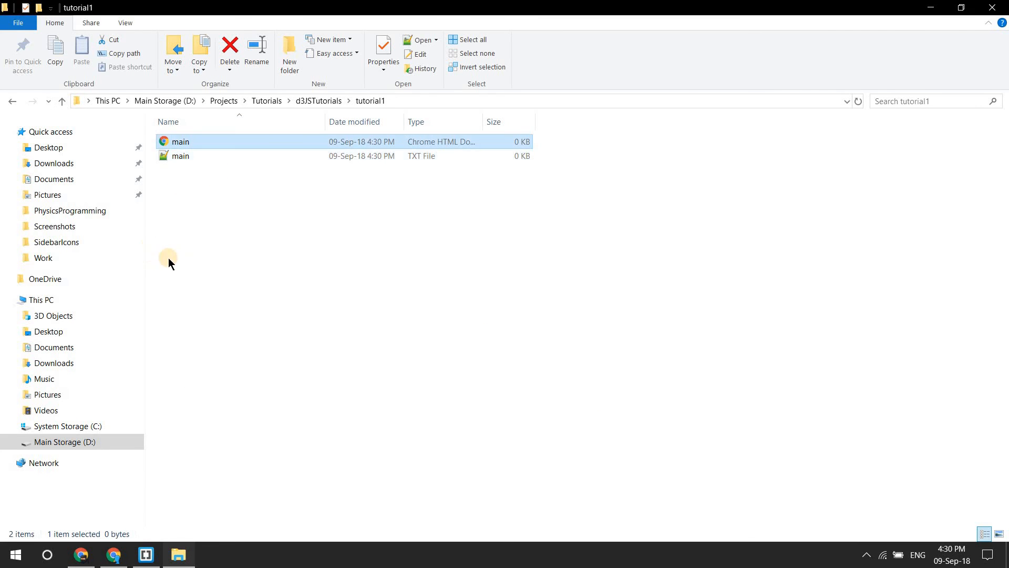
Step: Switch to Brackets, open main.html from the project, enter "hello world" on its first line and save the file
click(147, 555)
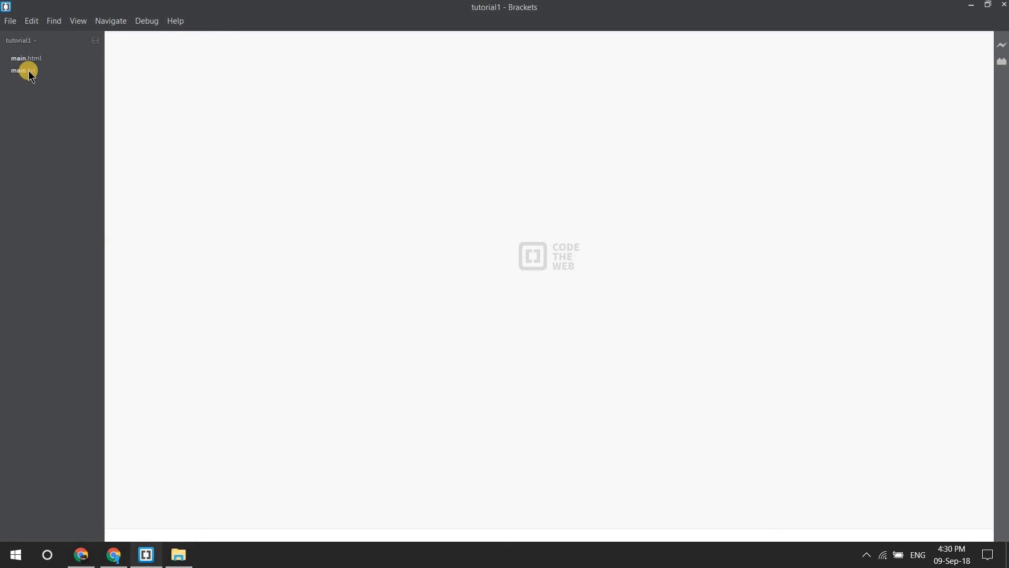
double_click(36, 58)
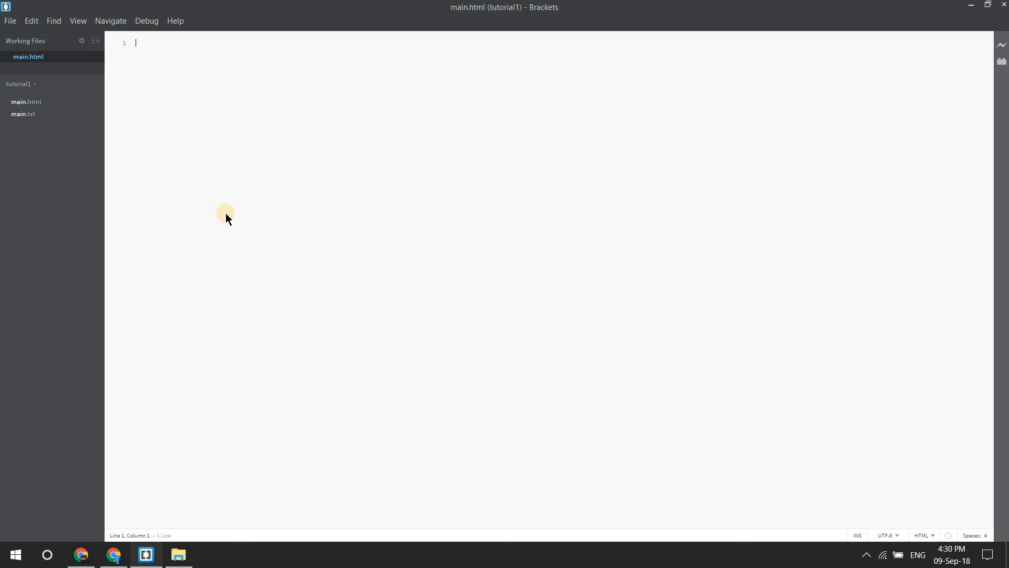
text(hello w)
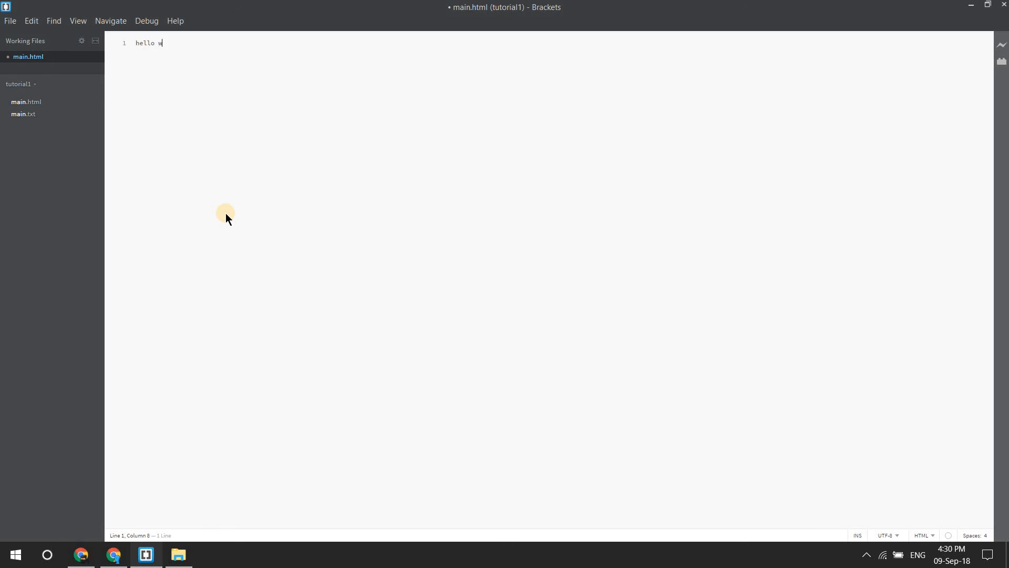
text(orld)
click(9, 21)
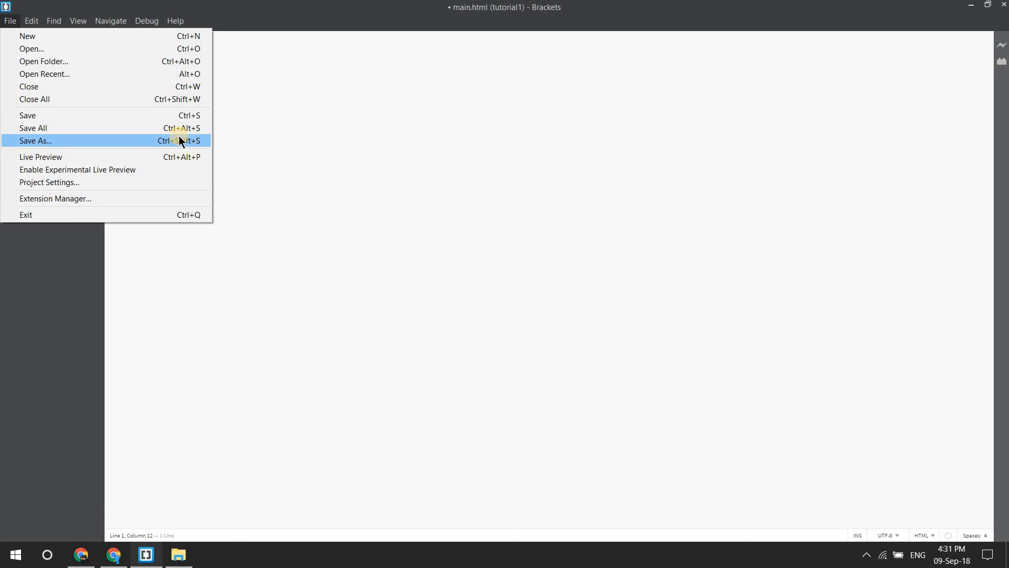
click(358, 84)
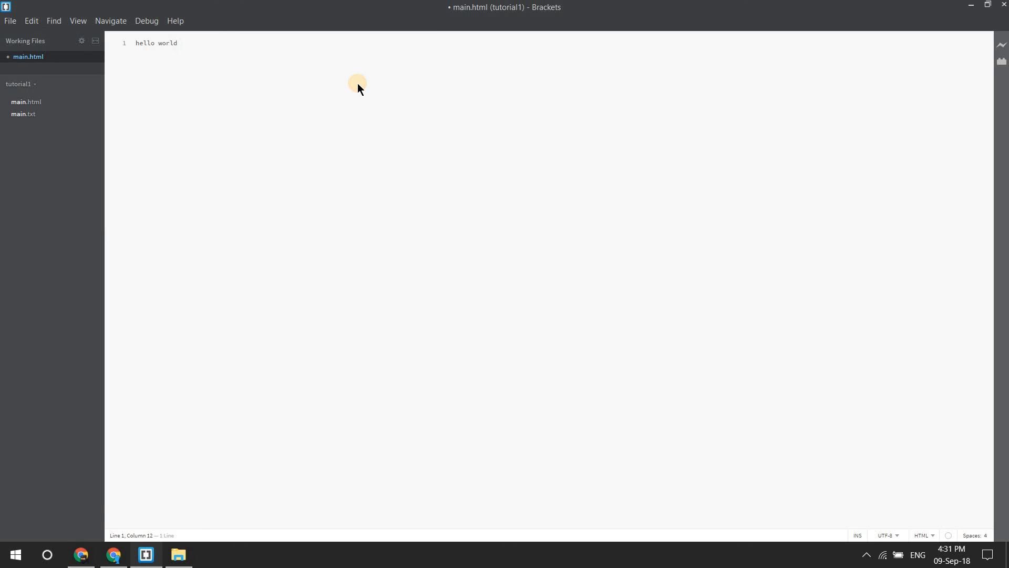
key(ctrl+s)
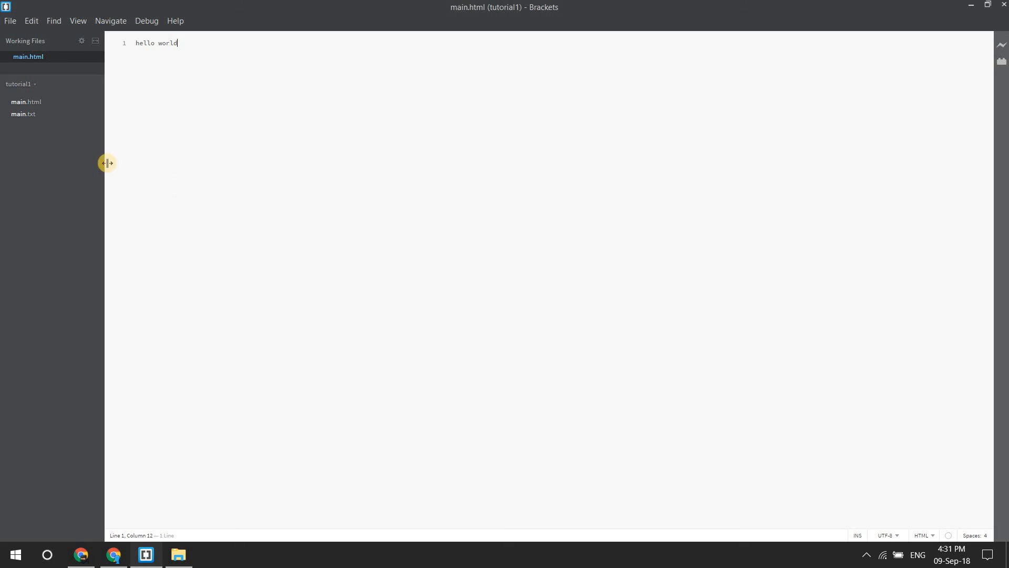
Step: Minimize Brackets, open main.html from File Explorer with Google Chrome set as the default for .html files, and select the page text
click(969, 9)
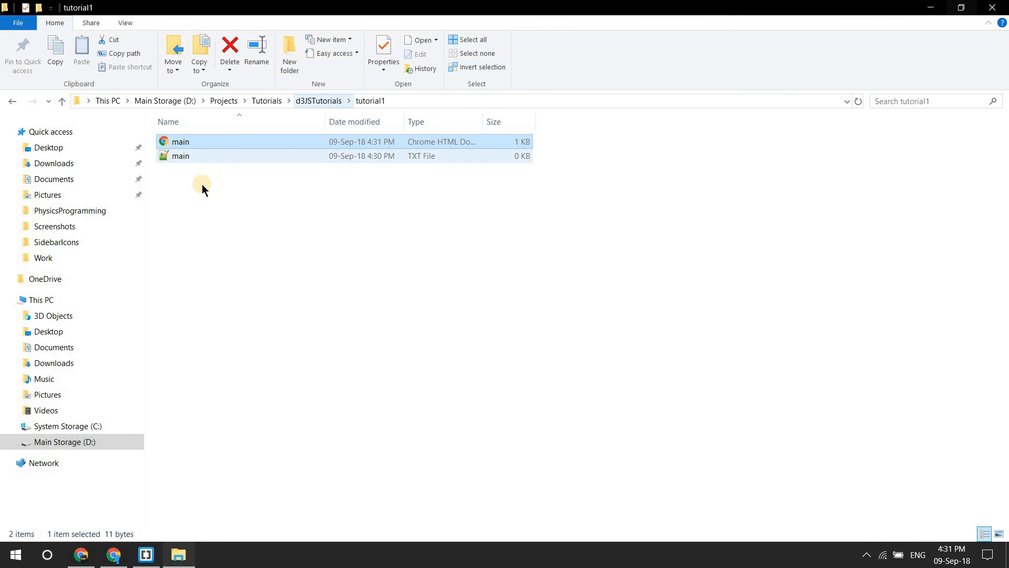
click(204, 154)
double_click(216, 140)
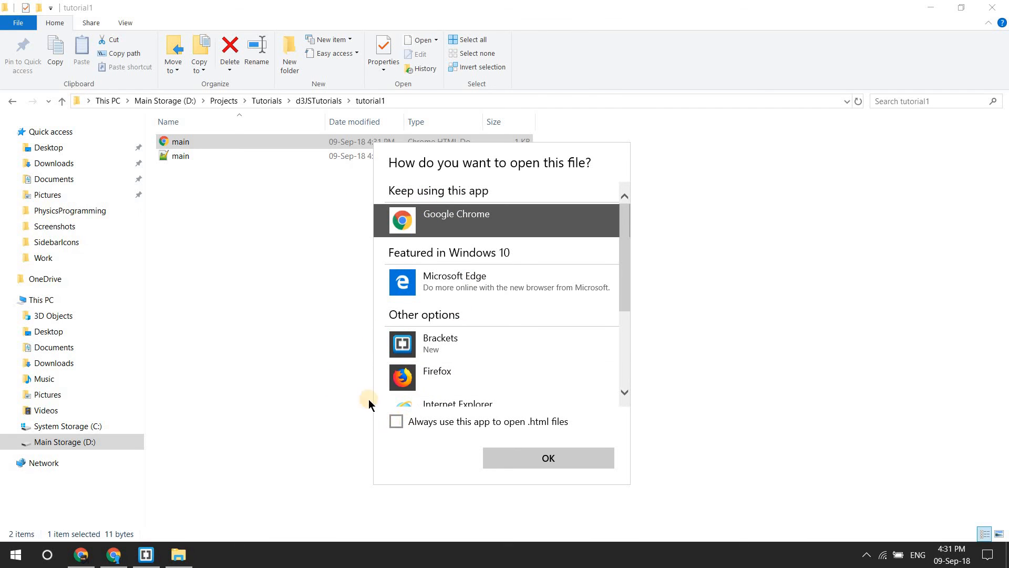
click(396, 421)
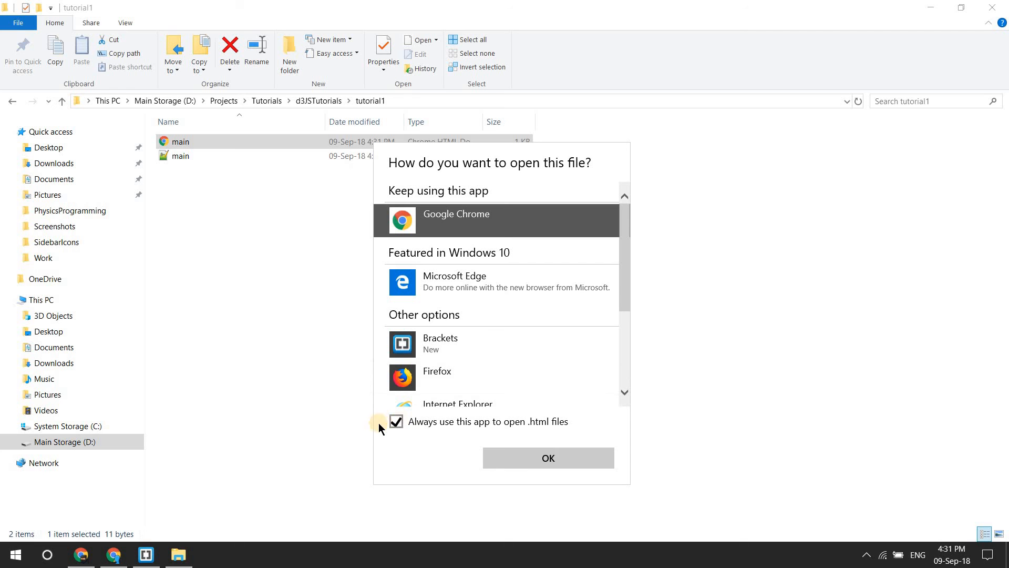
click(551, 458)
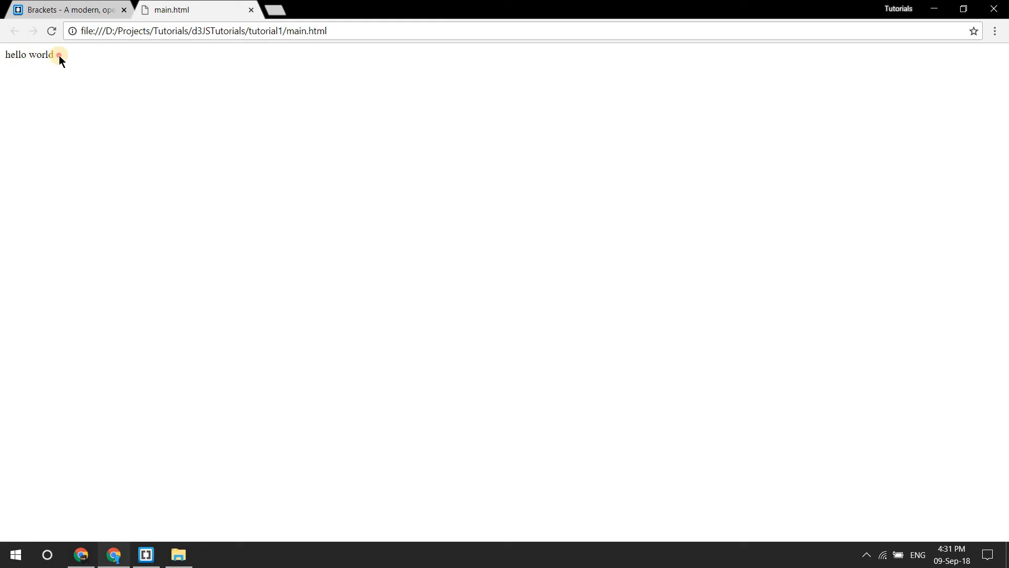
drag(59, 55, 7, 79)
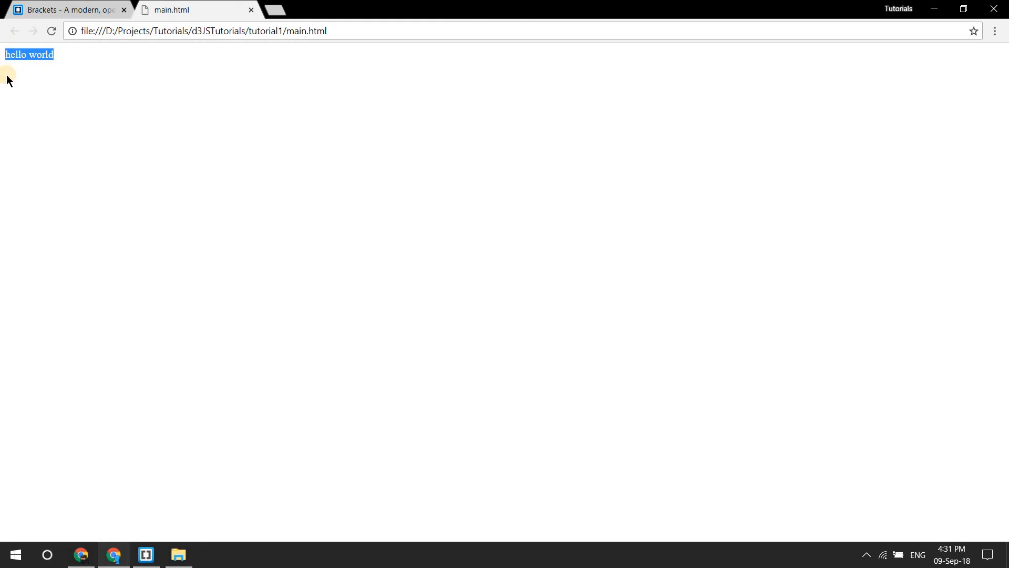